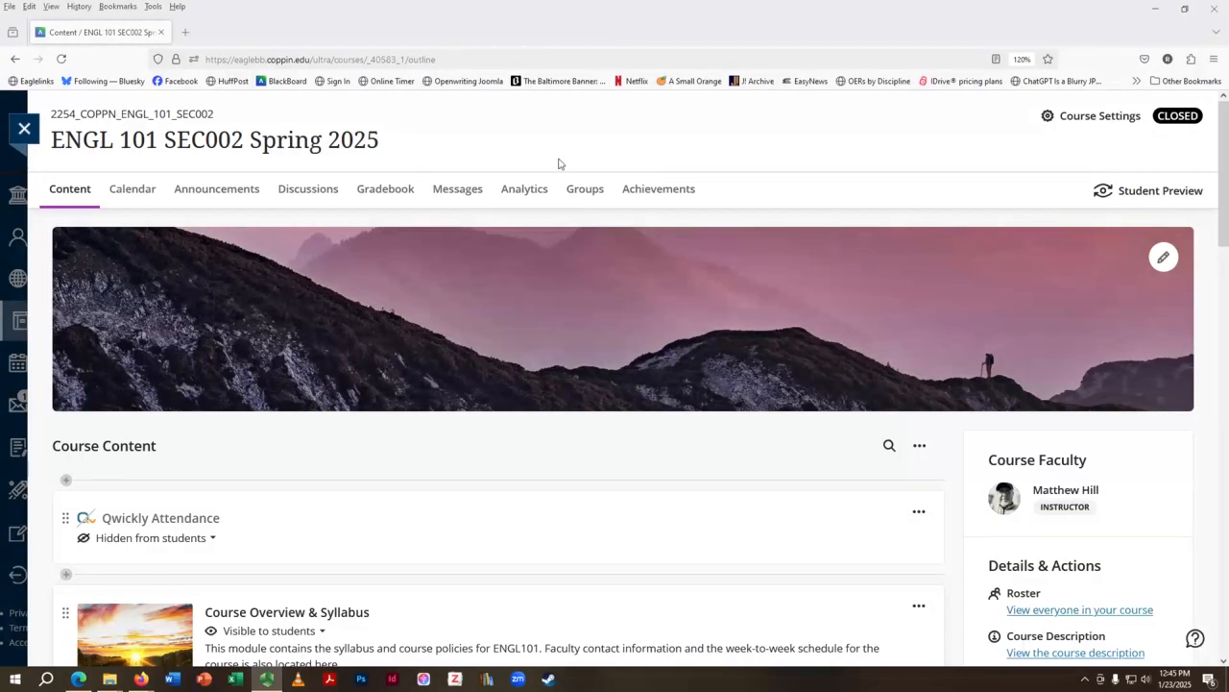
Step: Look through the ENGL 101 course content modules, from Course Overview & Syllabus to CSUWrites - Wrap Up and Course Evaluations
scroll(589, 240, down, 5)
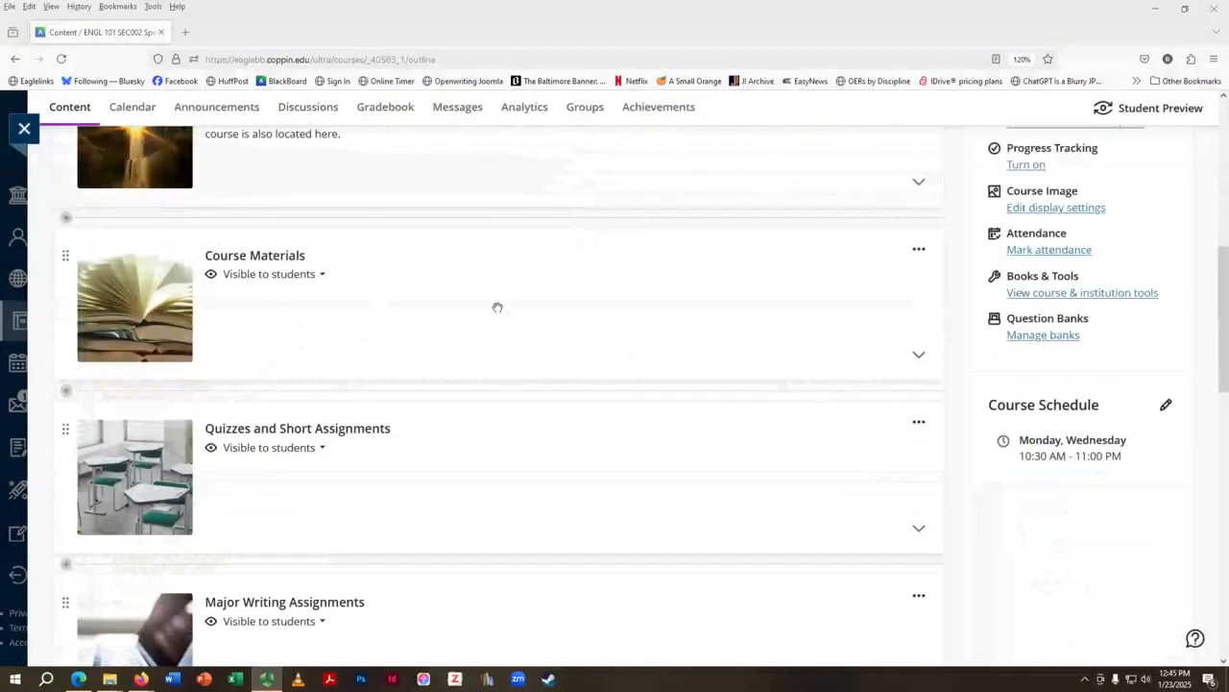
scroll(502, 305, down, 3)
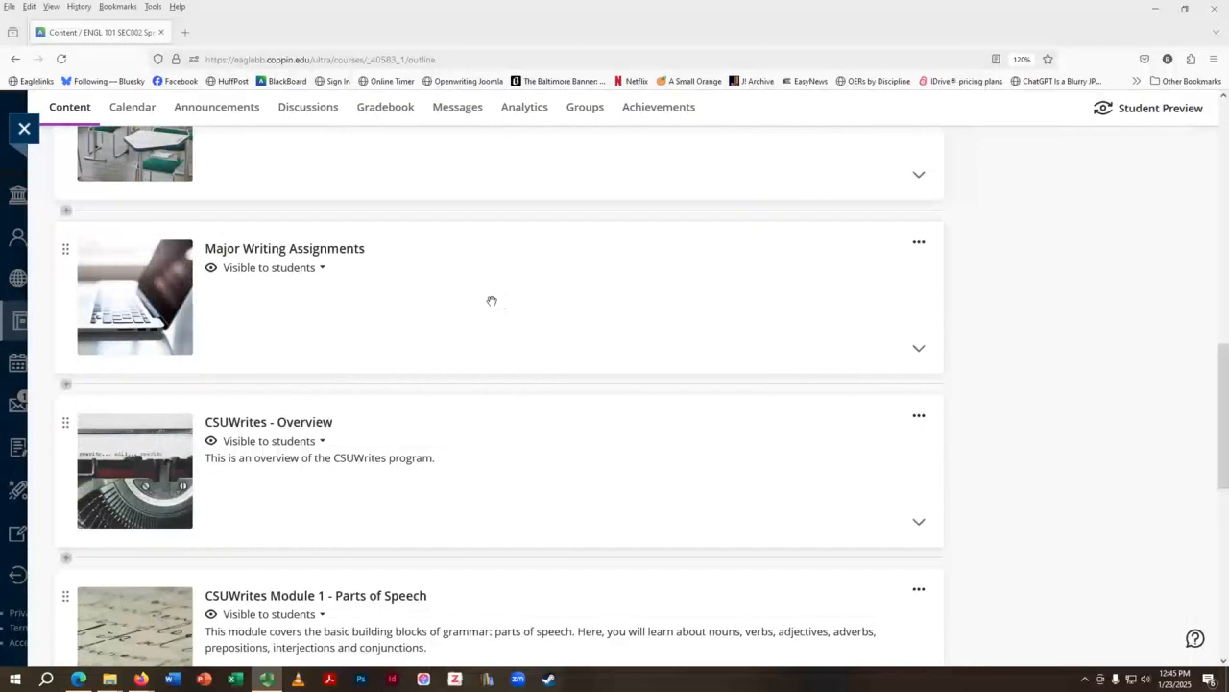
scroll(398, 281, up, 5)
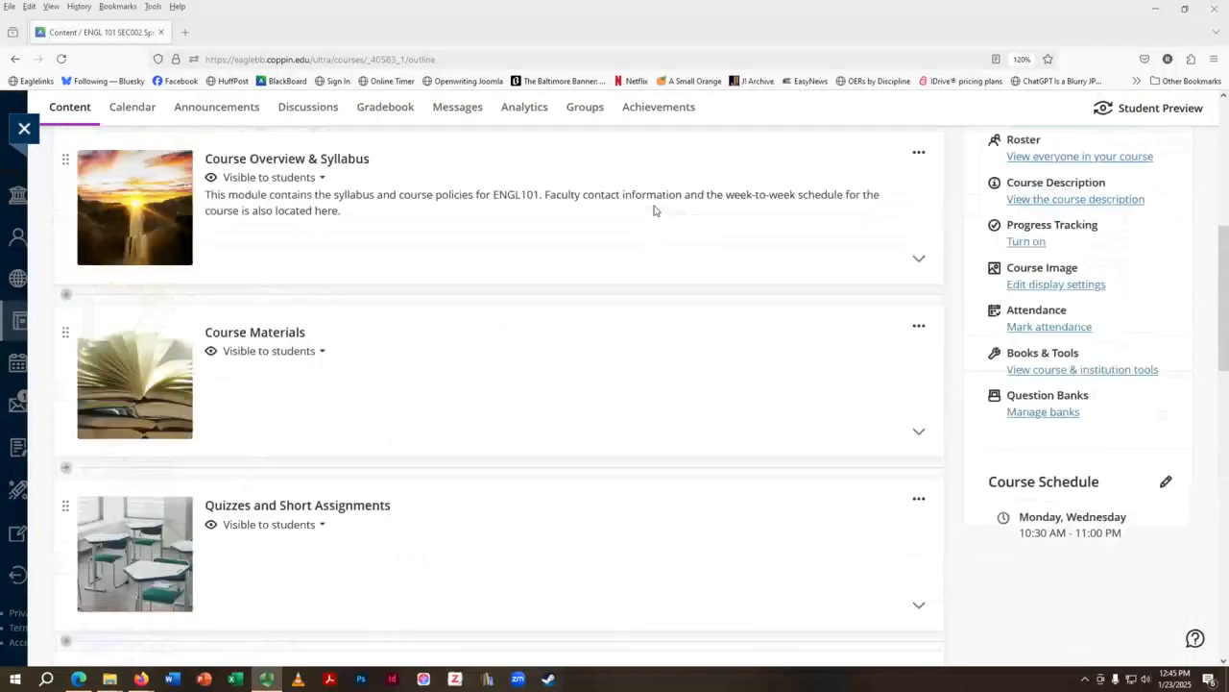
scroll(653, 207, down, 3)
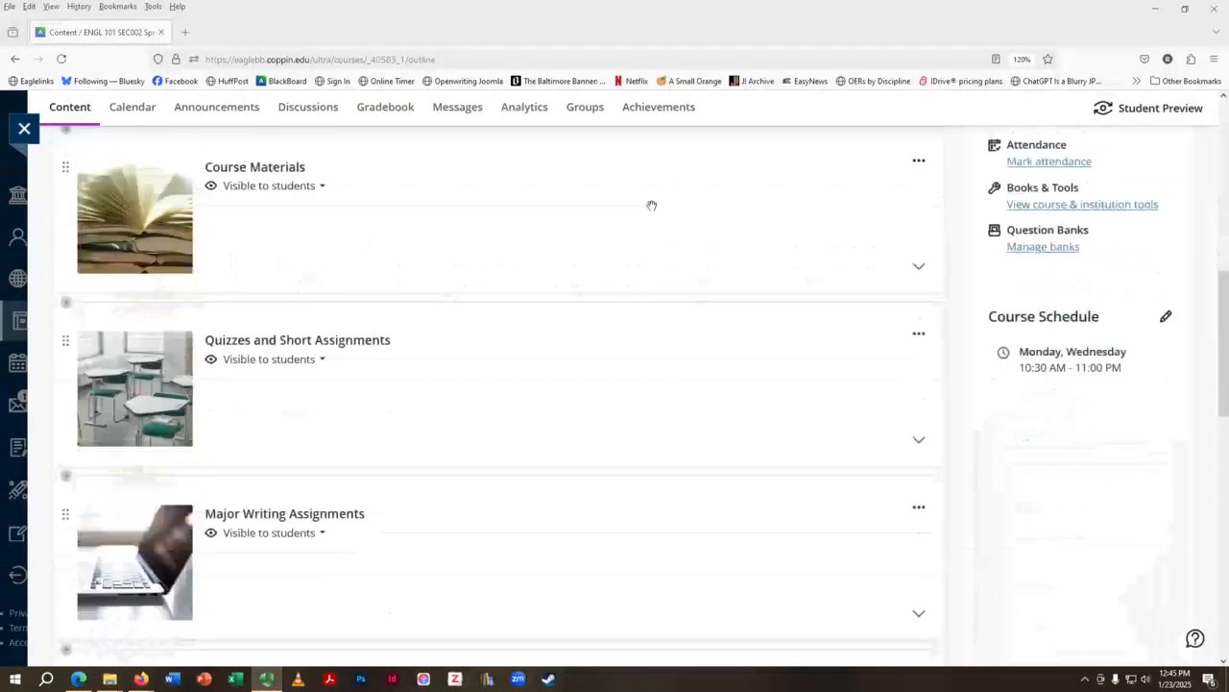
scroll(652, 207, down, 5)
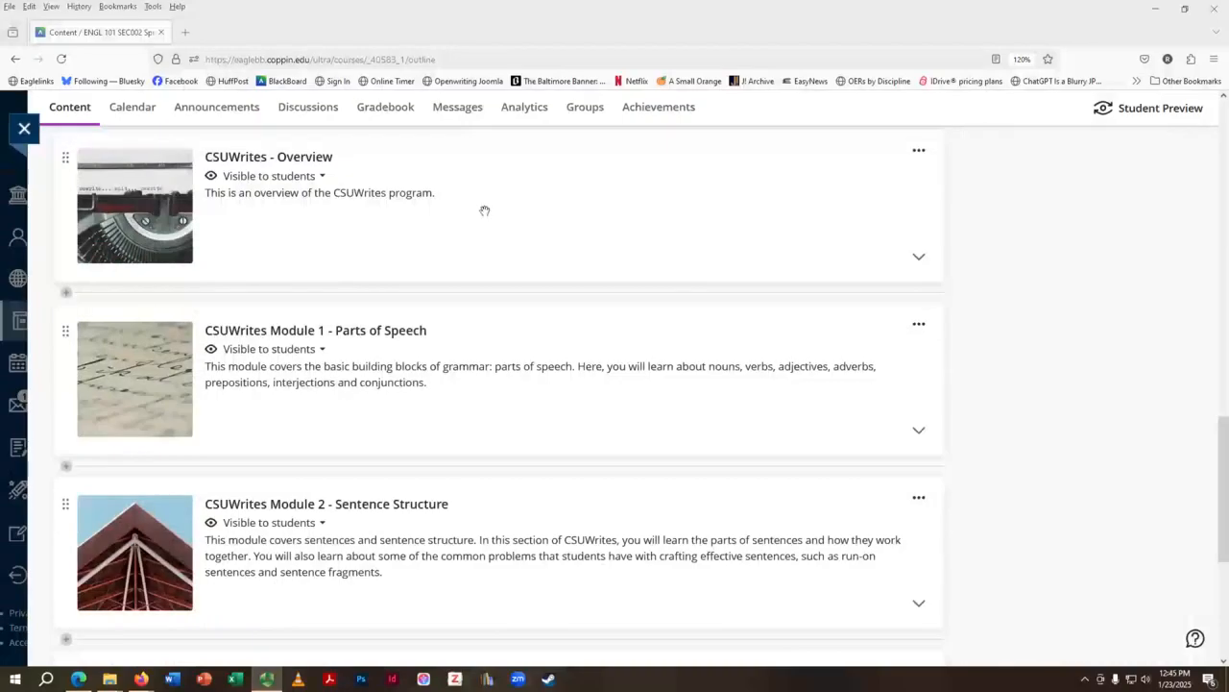
scroll(477, 384, down, 6)
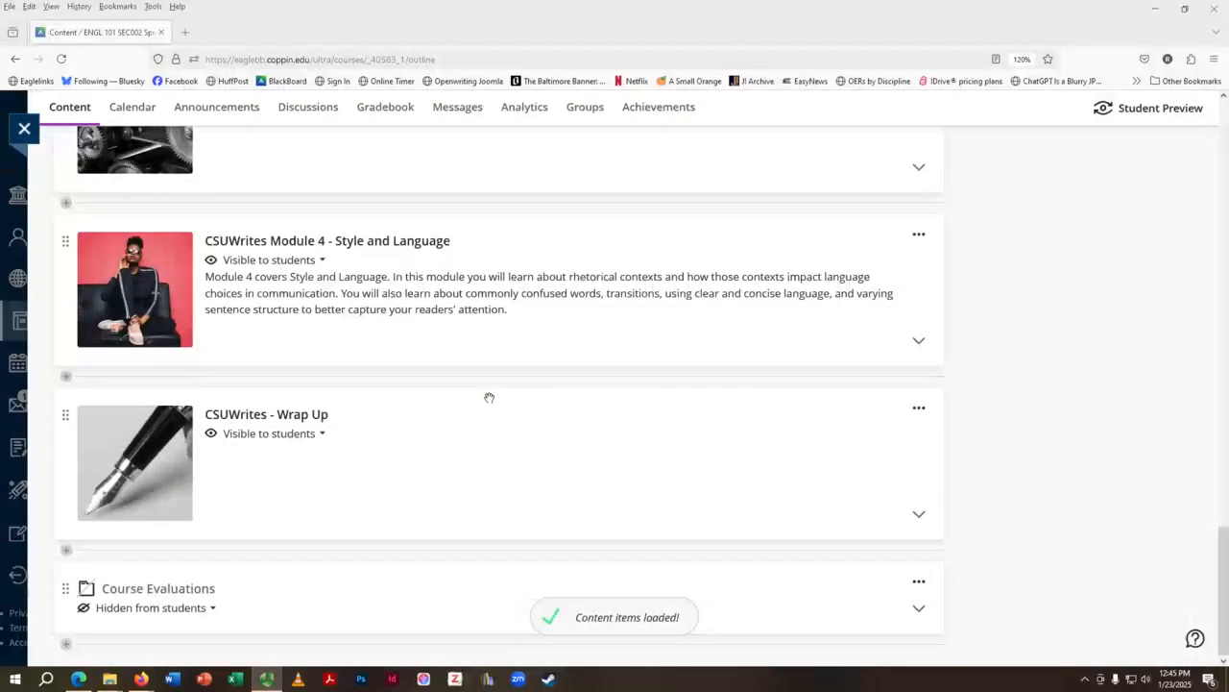
scroll(489, 398, up, 6)
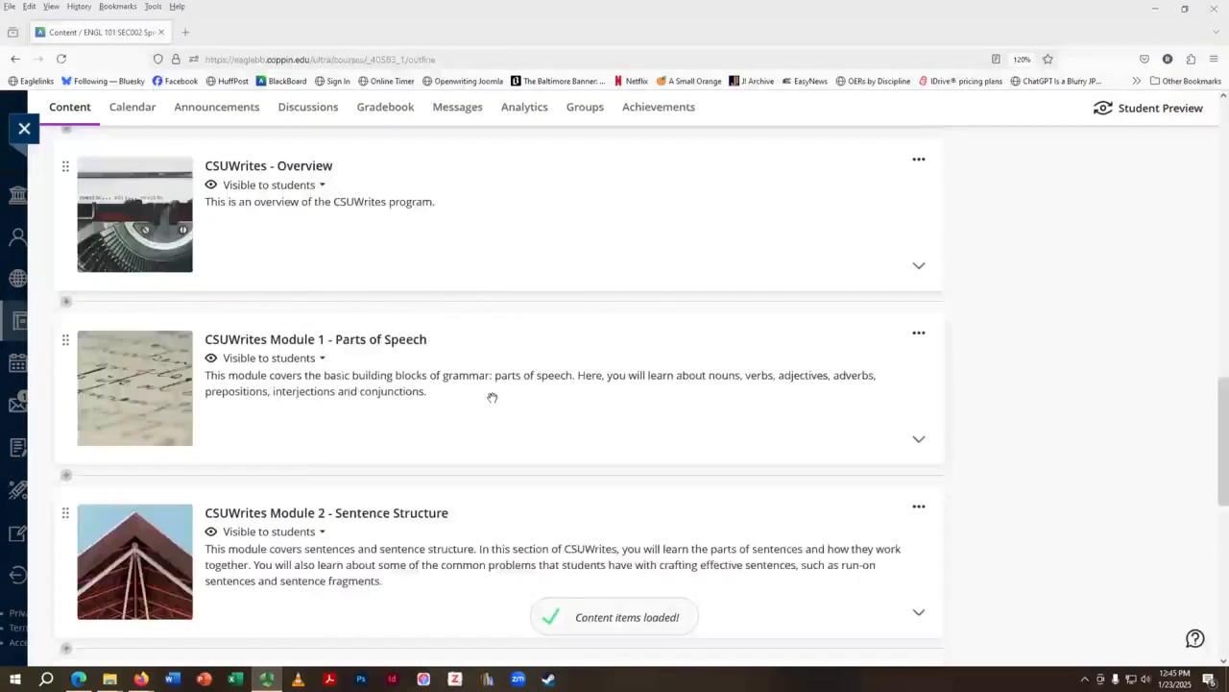
scroll(492, 398, up, 8)
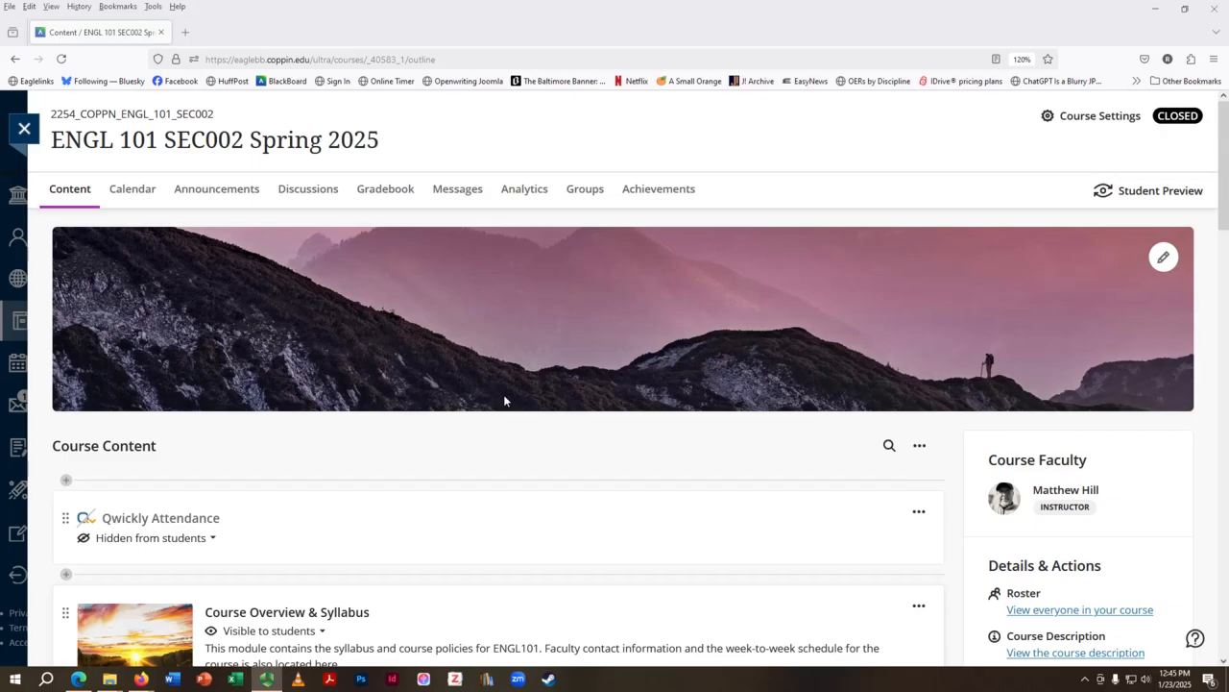
Step: Open the course gradebook and go through its gradable items down to the three essay assignments
click(387, 191)
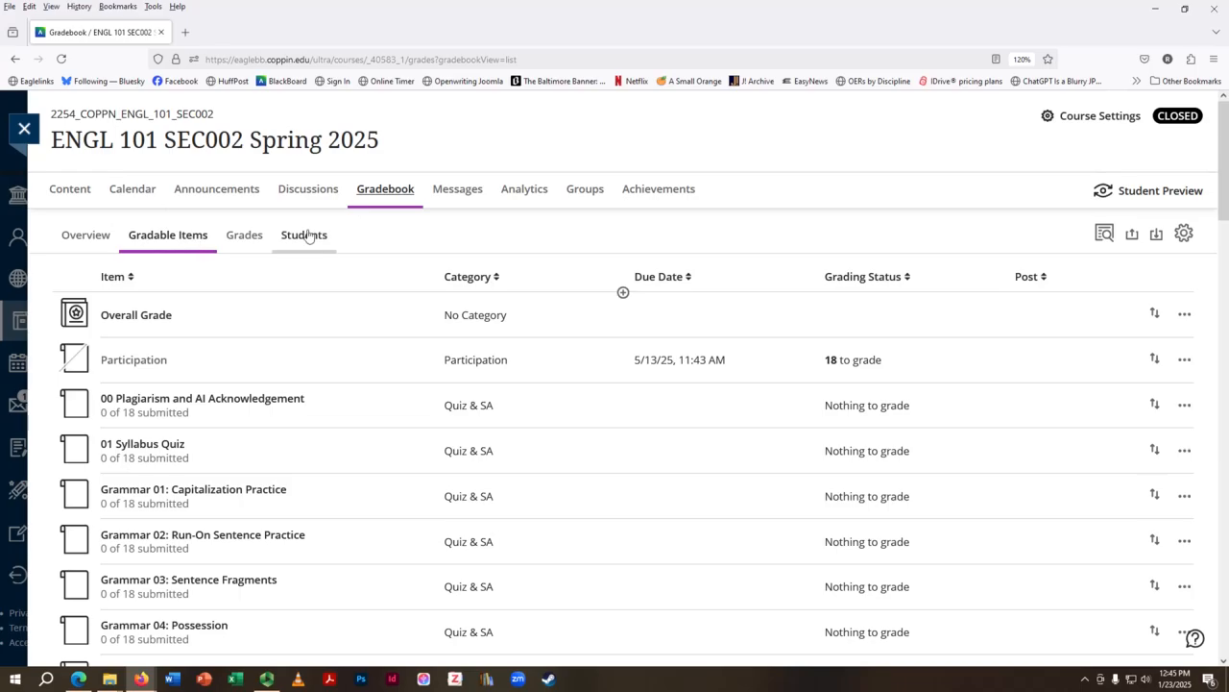
scroll(621, 362, down, 15)
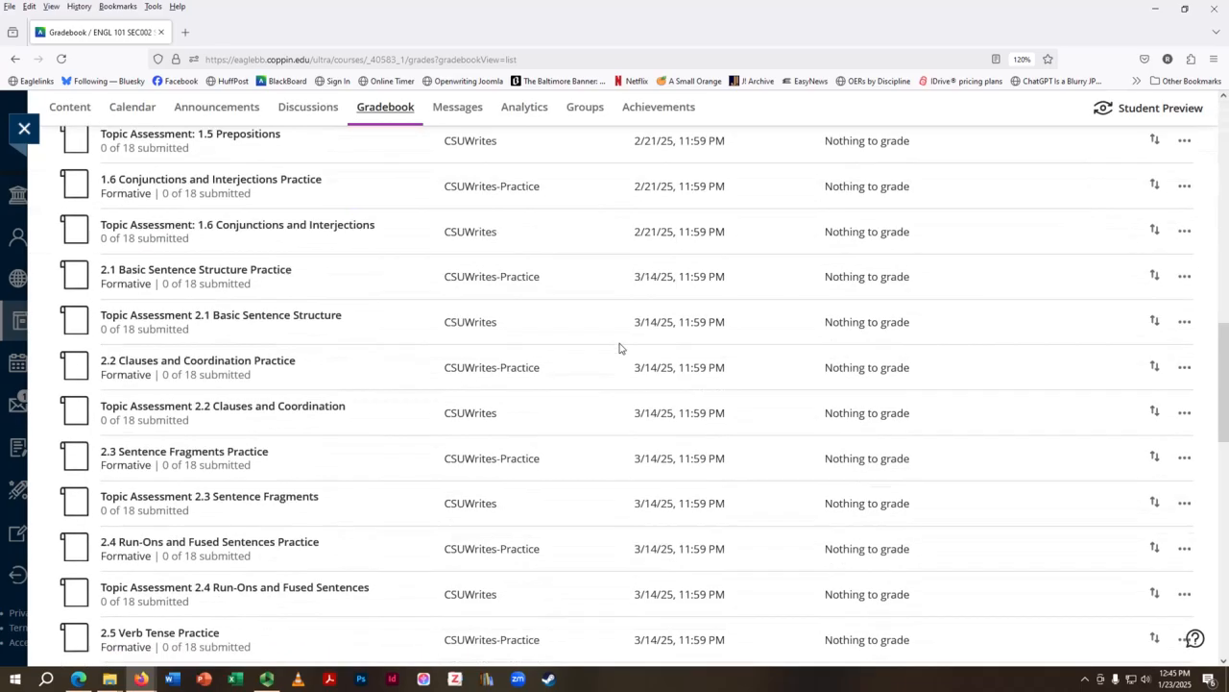
scroll(620, 348, down, 10)
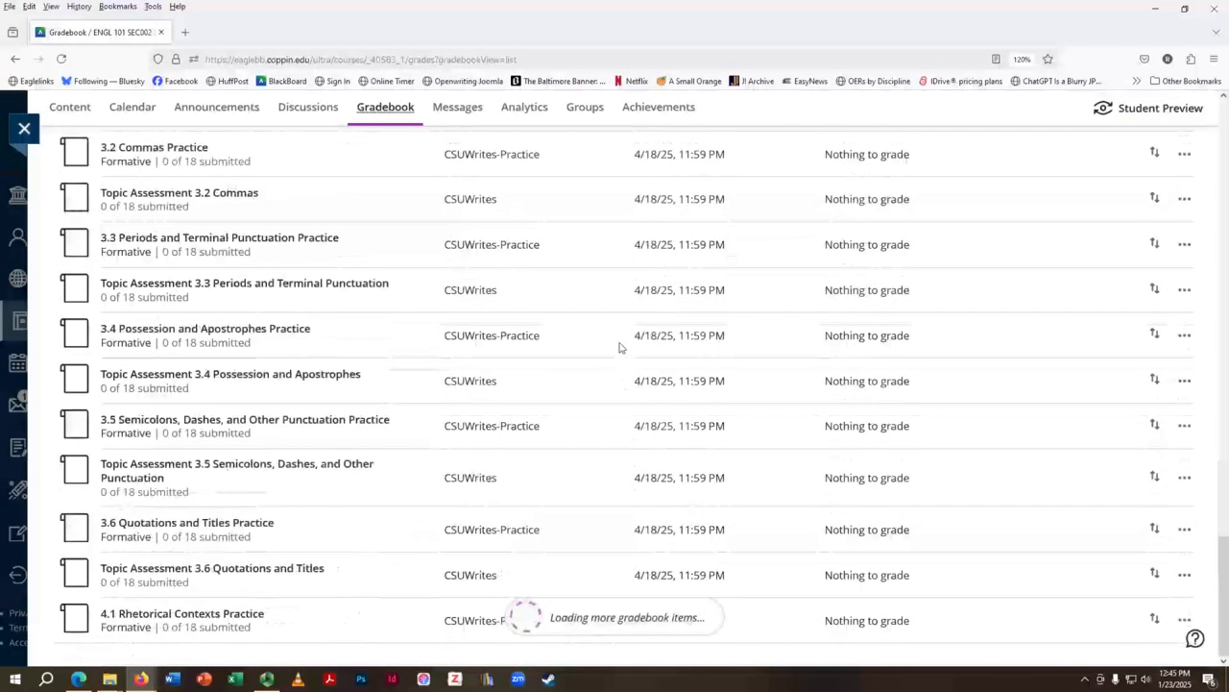
scroll(620, 348, down, 10)
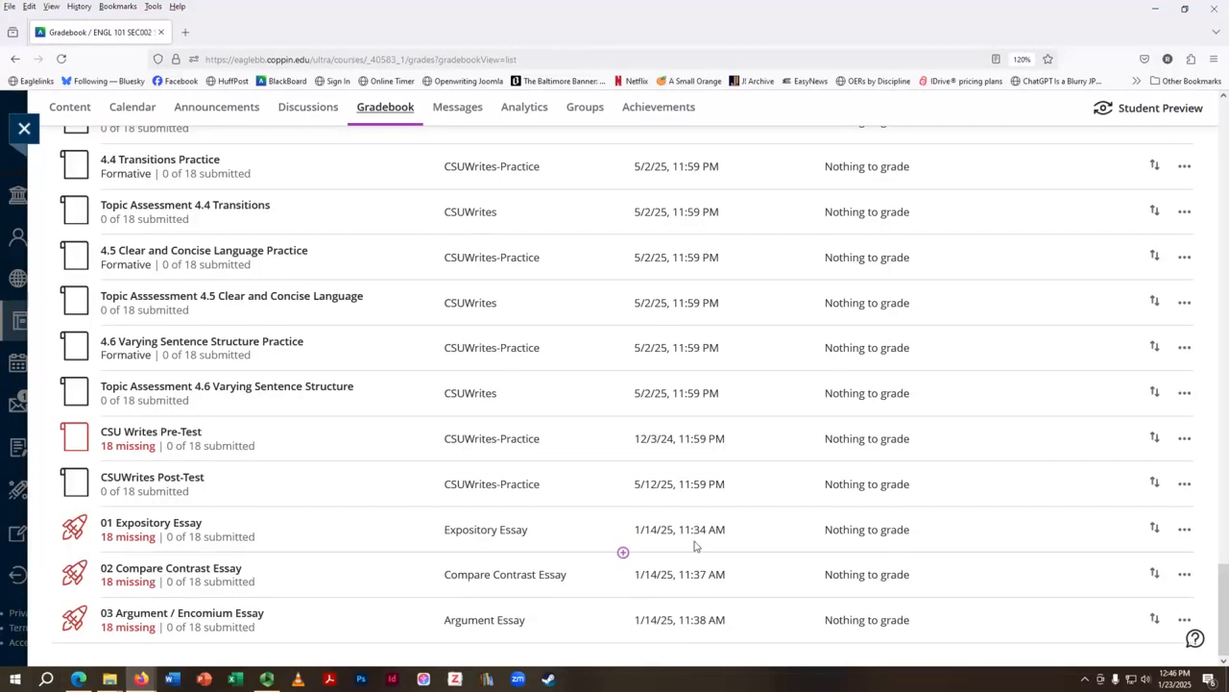
scroll(568, 565, up, 2)
scroll(568, 565, up, 7)
scroll(554, 571, down, 9)
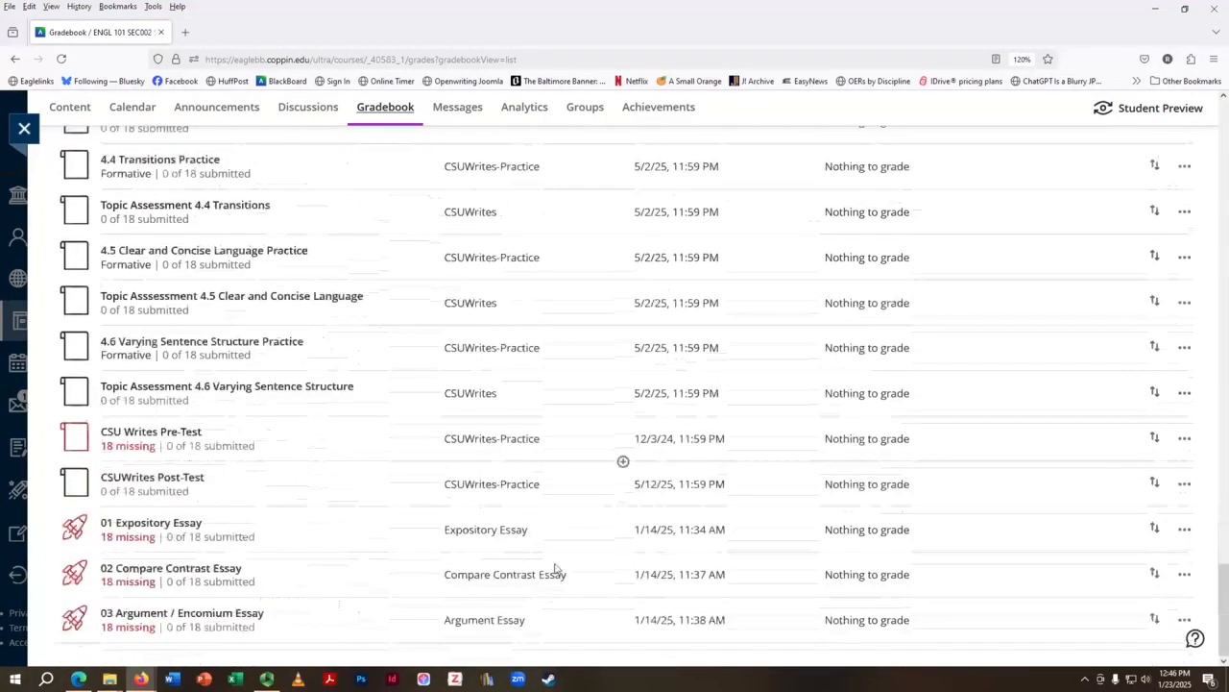
Step: Review the CSUWrites practice and topic assessment items, followed by the syllabus quiz and grammar items in the gradebook
scroll(448, 546, up, 4)
scroll(407, 545, up, 4)
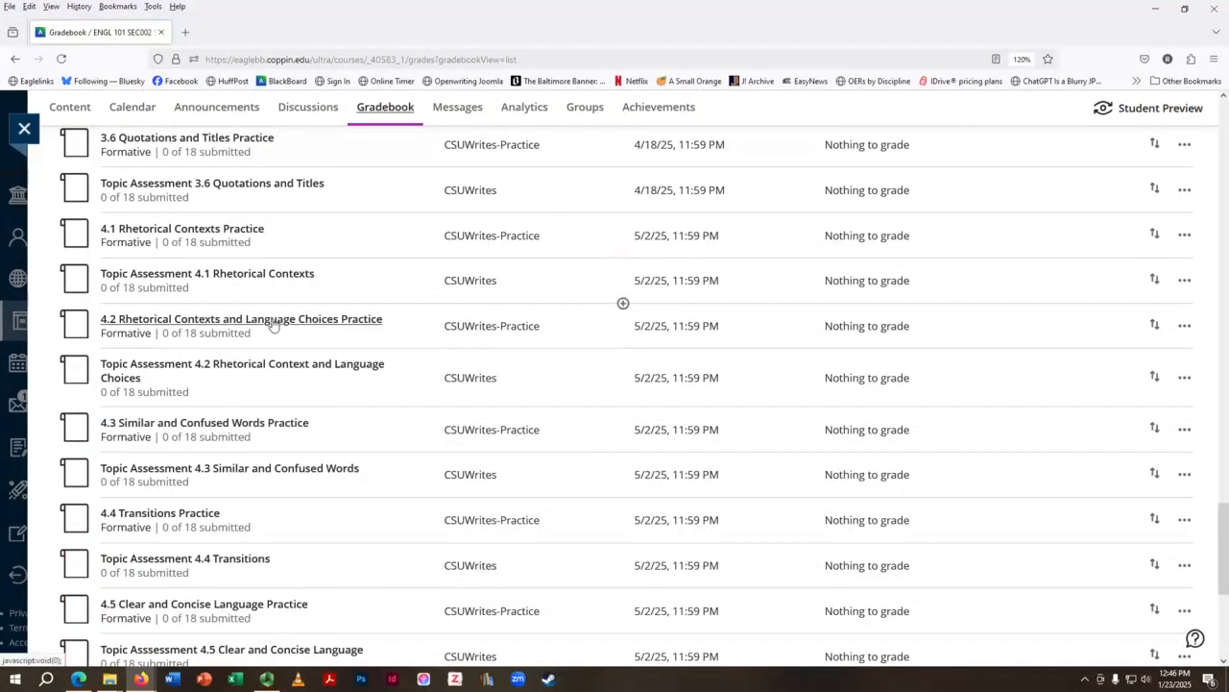
scroll(273, 325, up, 4)
scroll(273, 325, up, 15)
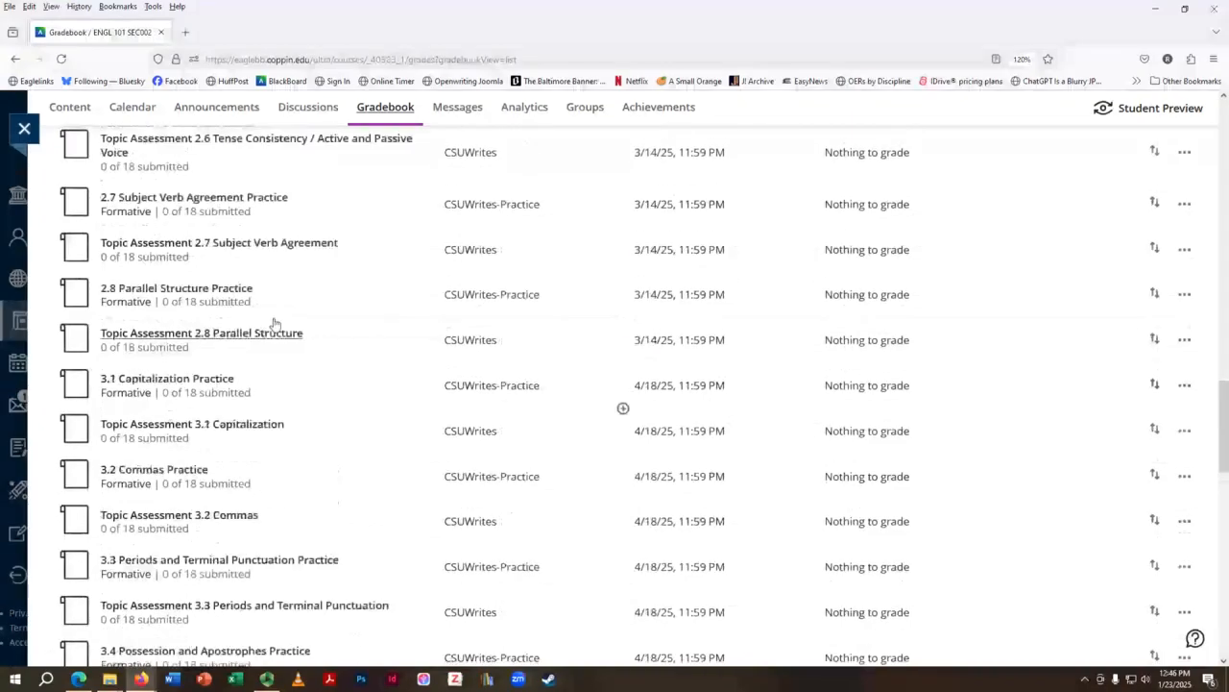
scroll(274, 325, up, 20)
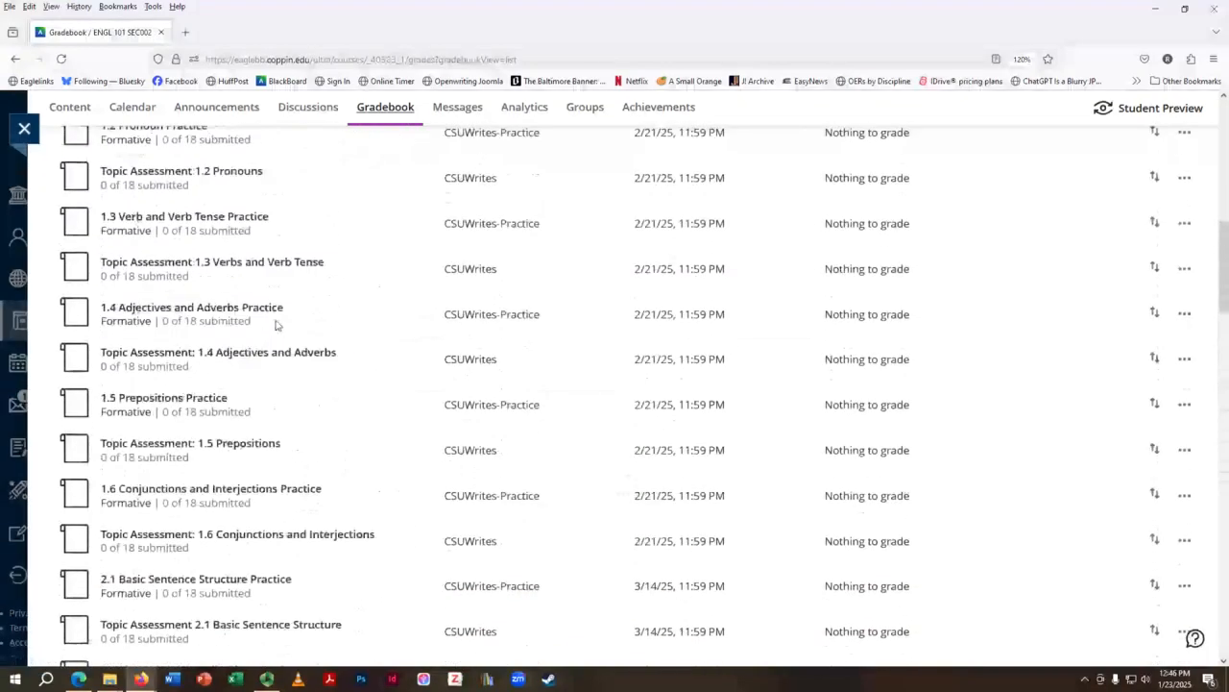
scroll(276, 326, up, 5)
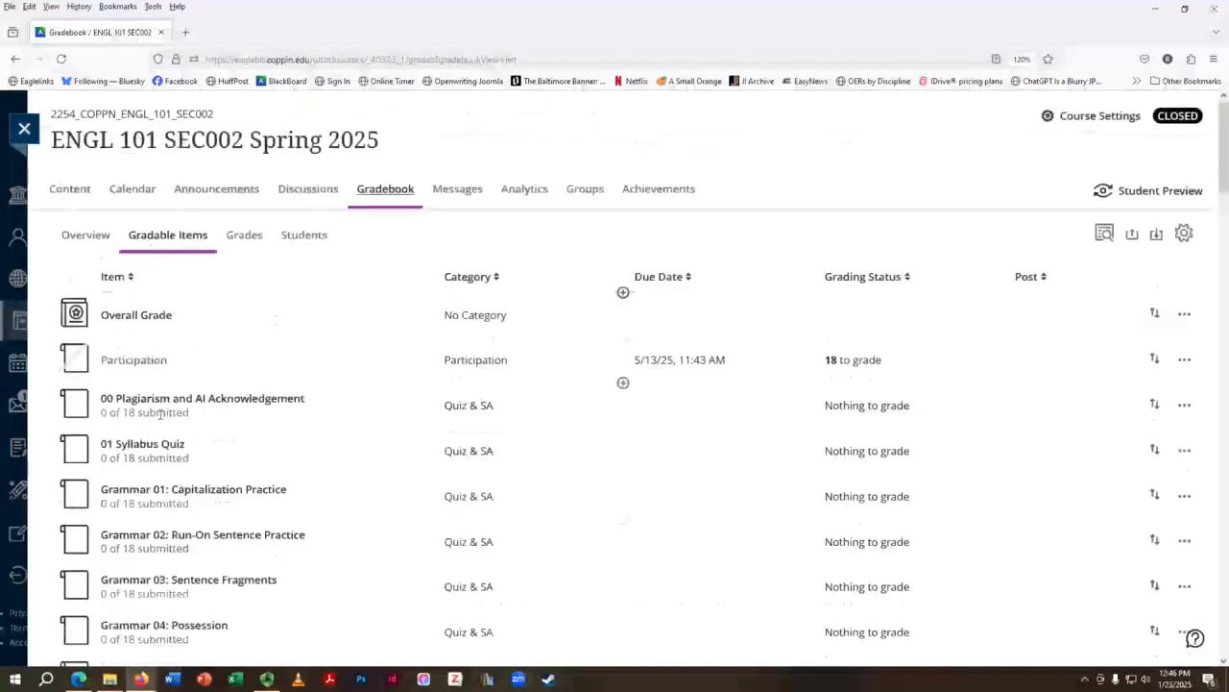
scroll(188, 509, down, 1)
scroll(193, 519, down, 3)
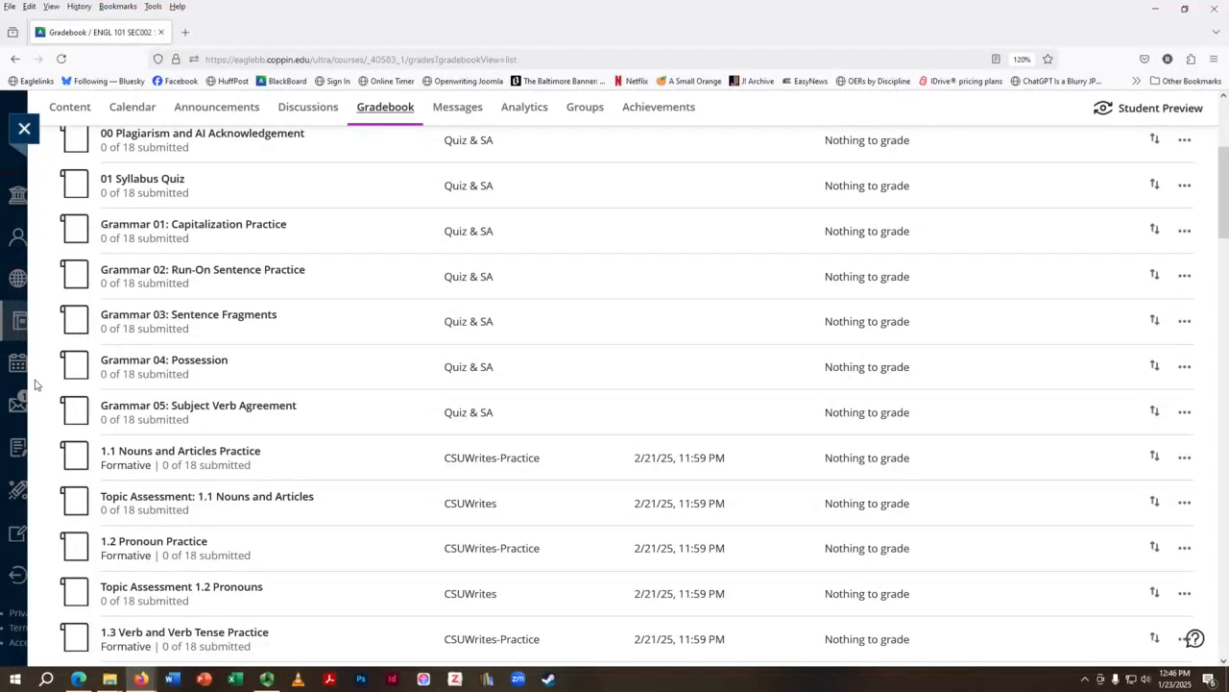
scroll(66, 363, up, 3)
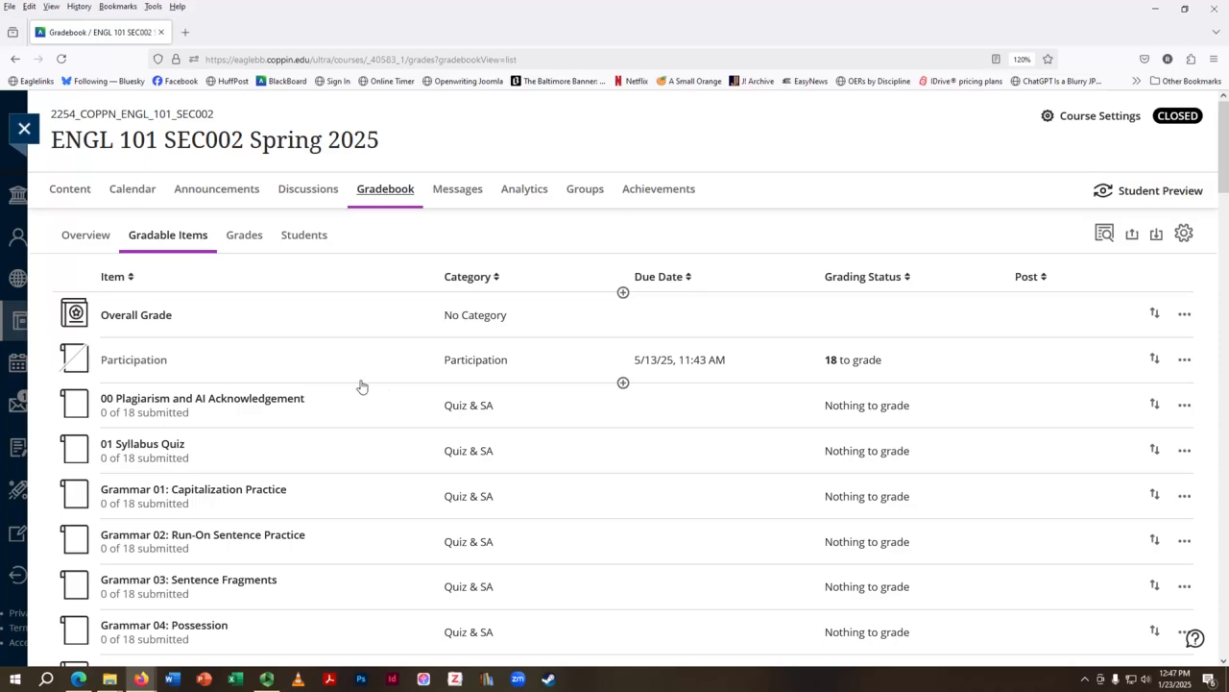
Step: Examine the categories assigned to the gradable items, from Participation and Quiz & SA to the Expository, Compare Contrast and Argument essays
scroll(365, 404, down, 5)
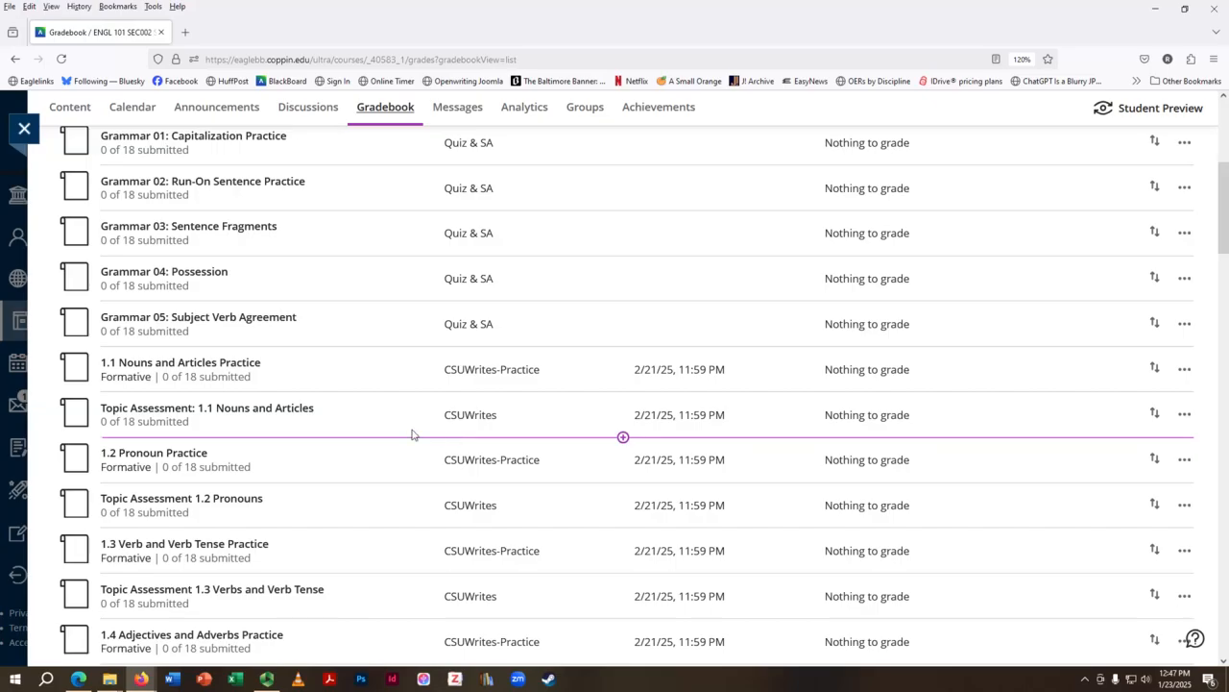
scroll(480, 413, down, 15)
scroll(586, 398, down, 15)
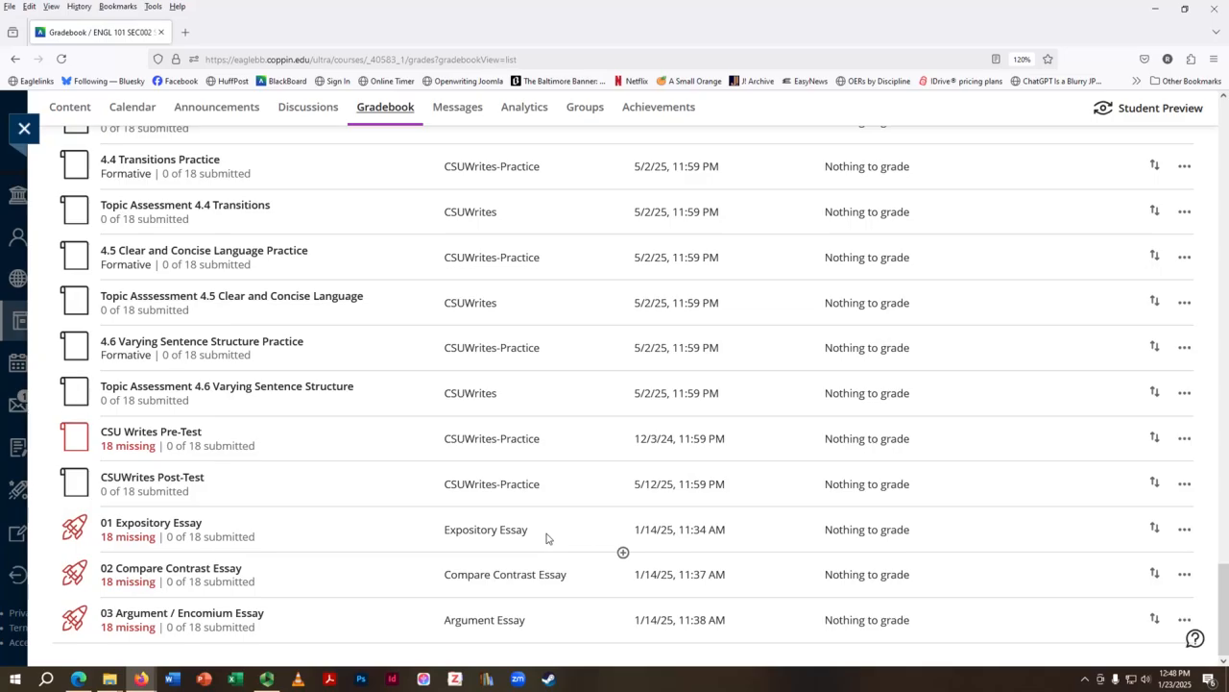
scroll(557, 338, up, 15)
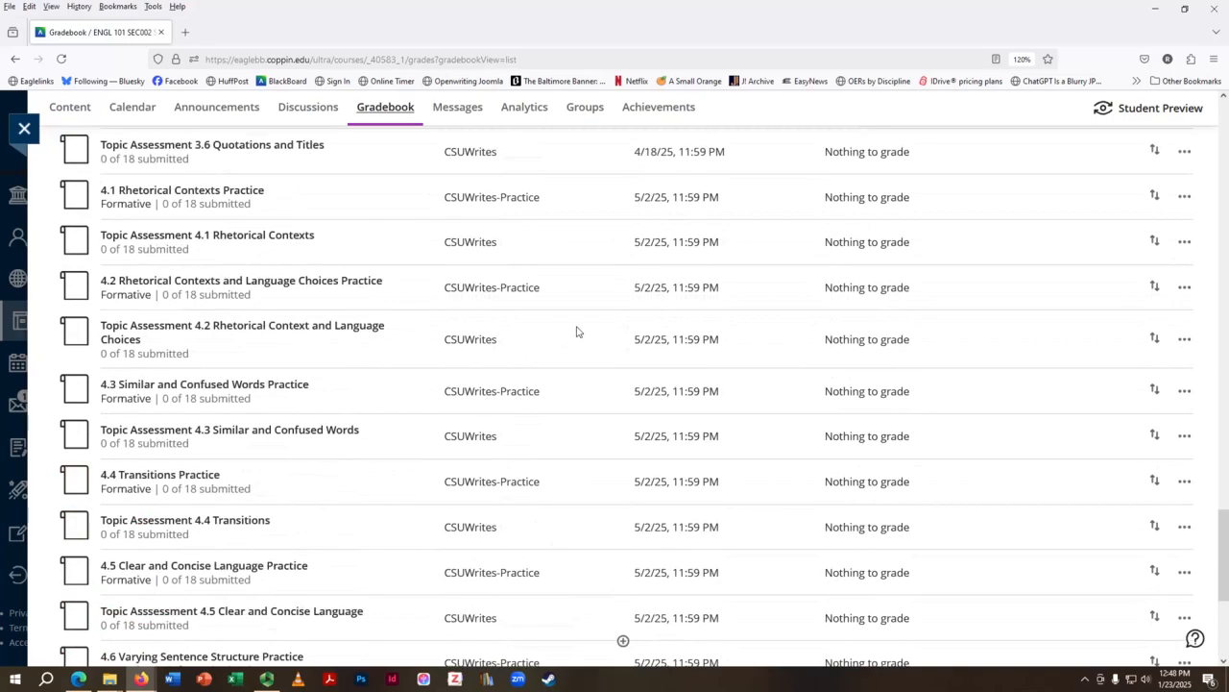
scroll(586, 338, up, 15)
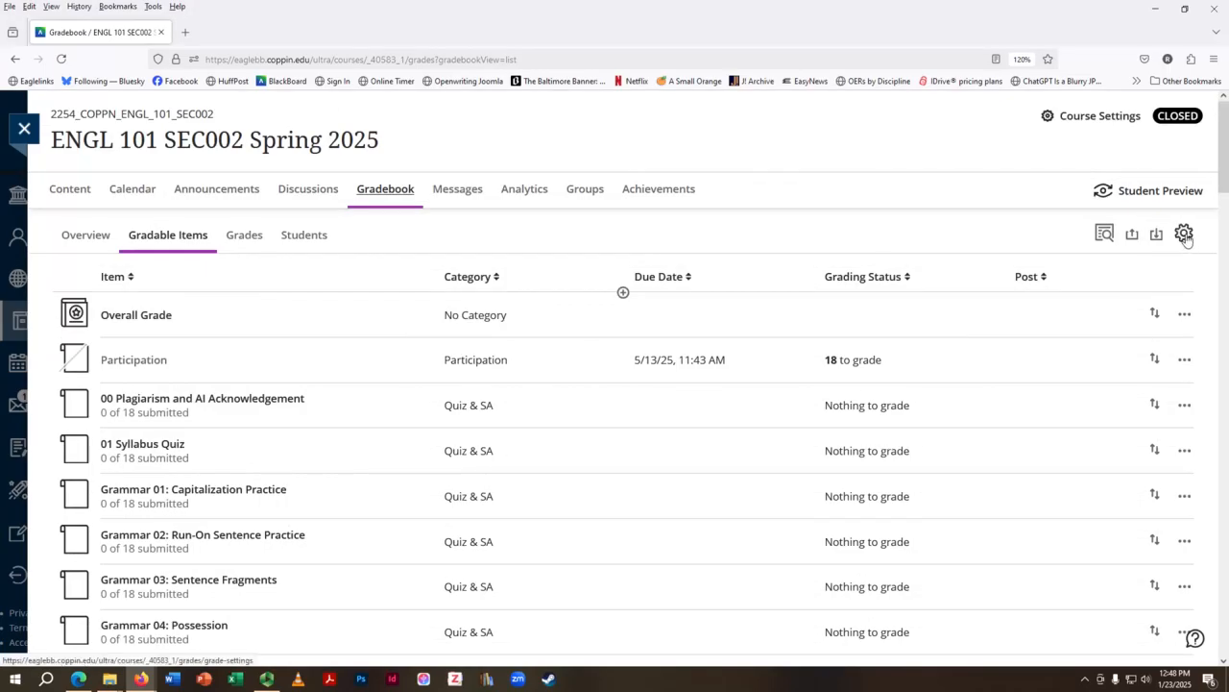
Step: Open the gradebook settings, examine the custom and built-in grade categories, and close the settings
click(1184, 240)
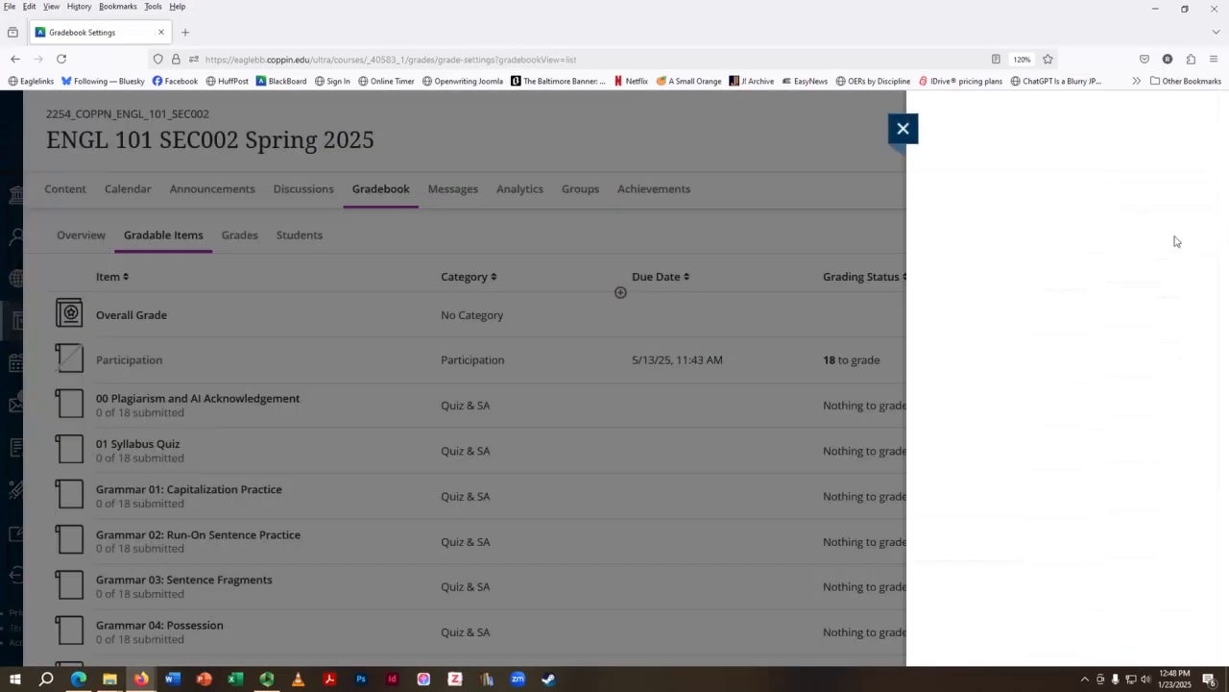
scroll(1172, 288, down, 5)
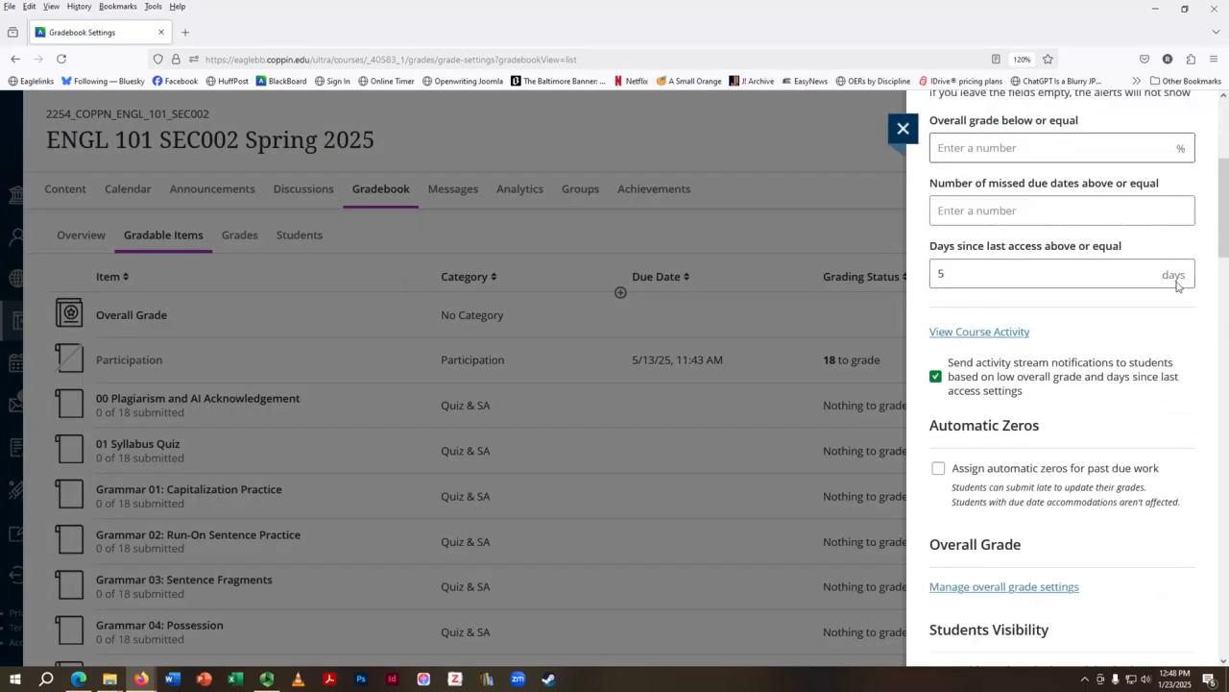
scroll(1184, 279, down, 3)
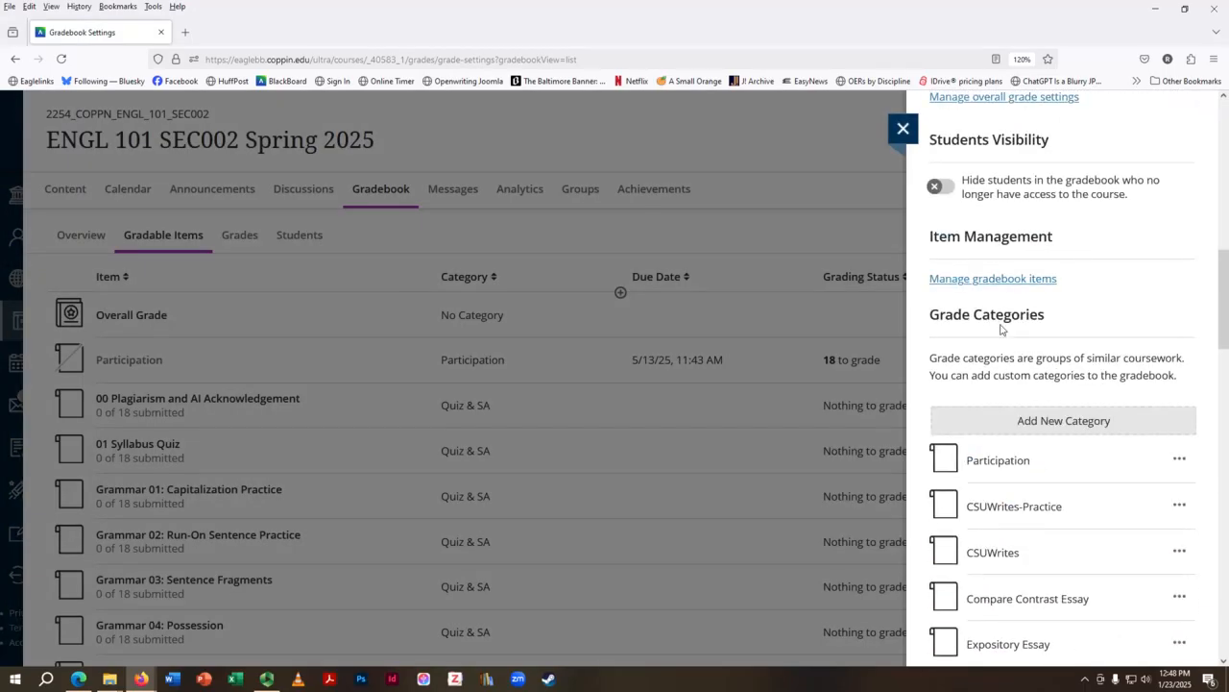
scroll(1132, 332, down, 2)
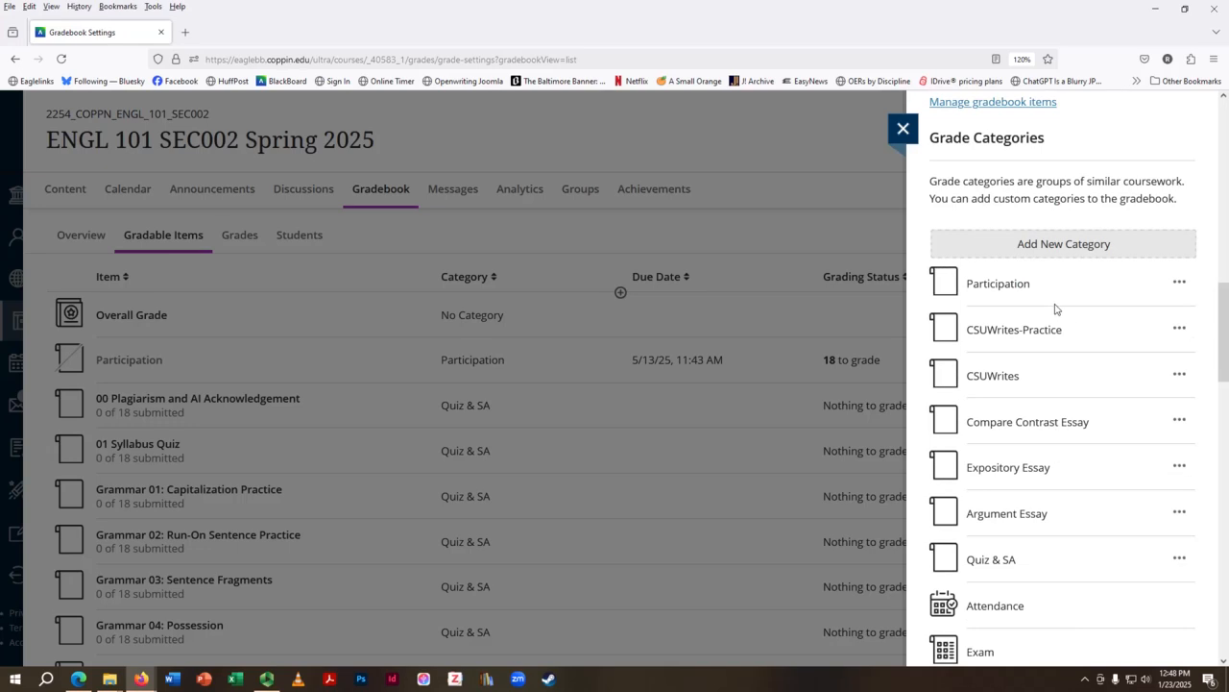
scroll(1060, 313, down, 3)
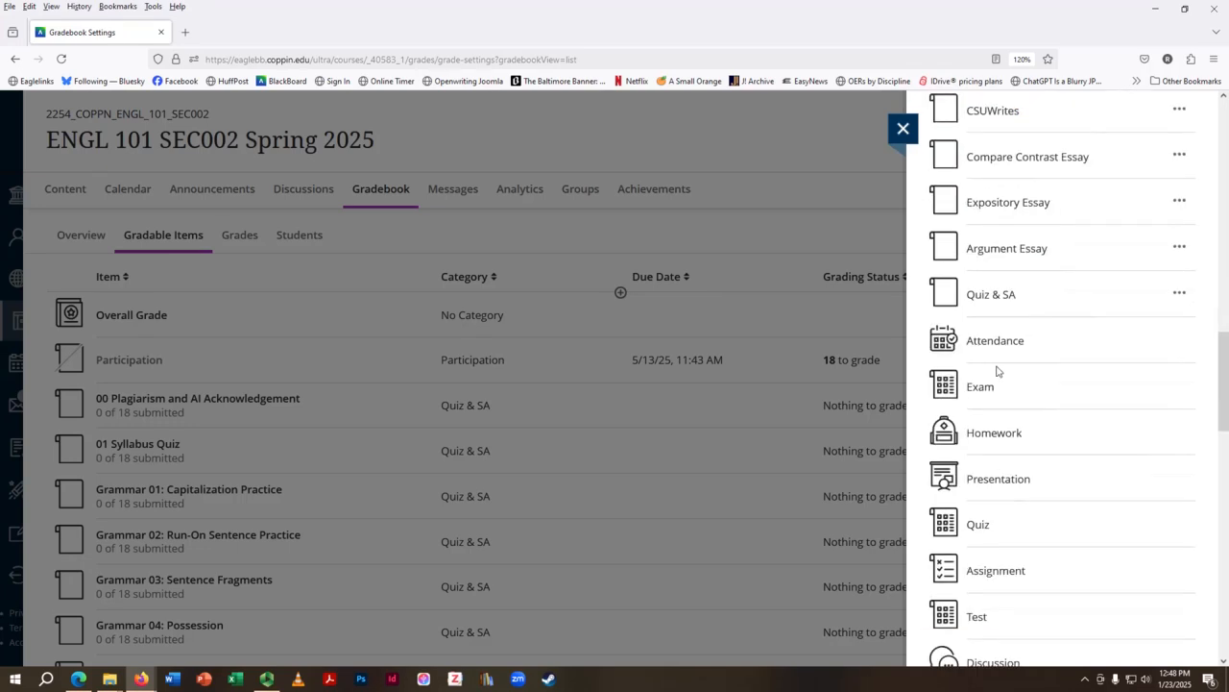
scroll(999, 547, down, 3)
scroll(1005, 535, up, 5)
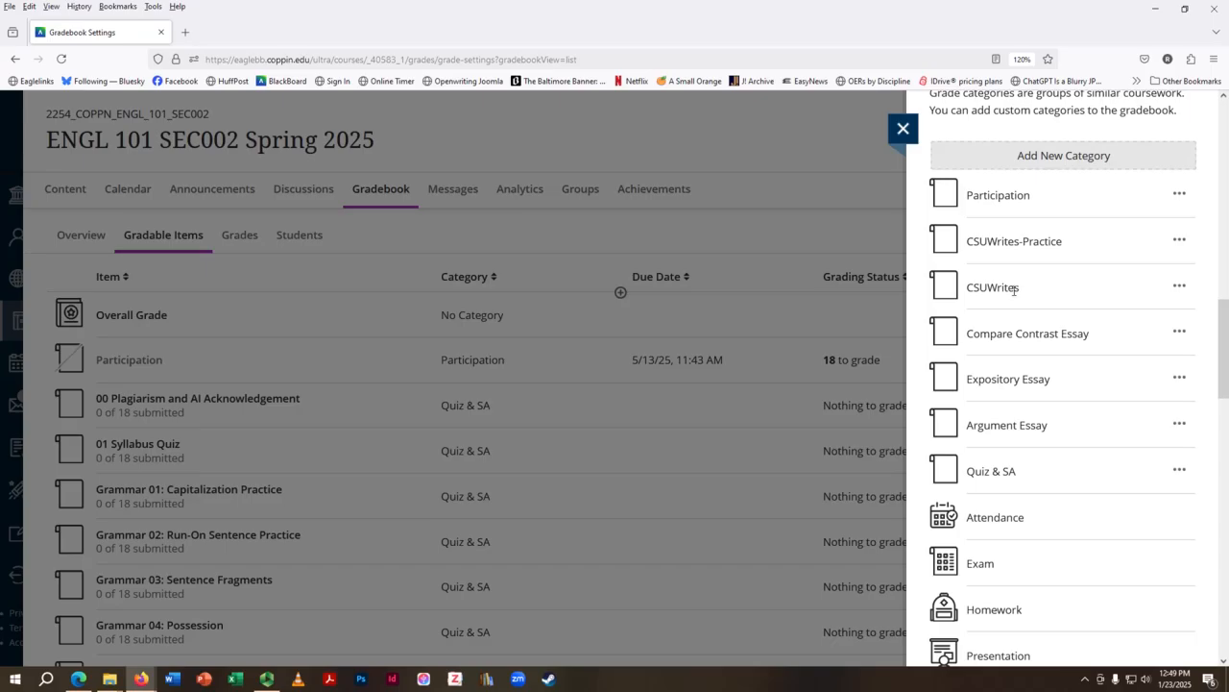
scroll(1031, 282, down, 3)
scroll(1032, 285, up, 5)
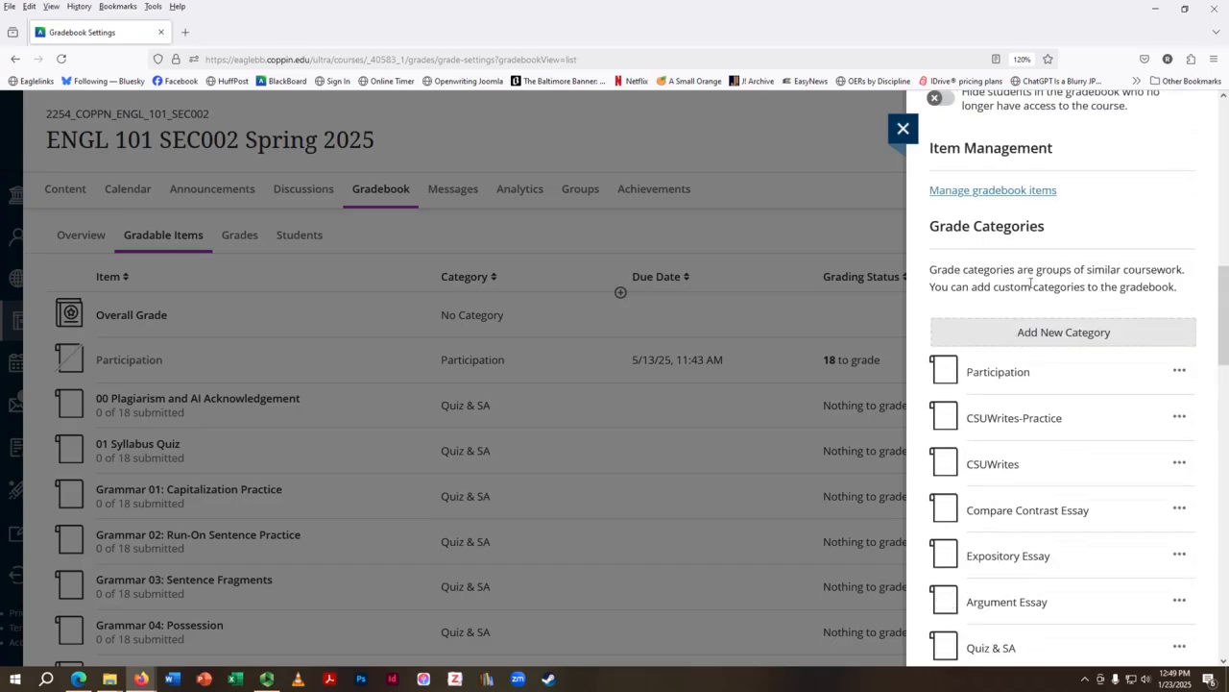
scroll(974, 404, down, 3)
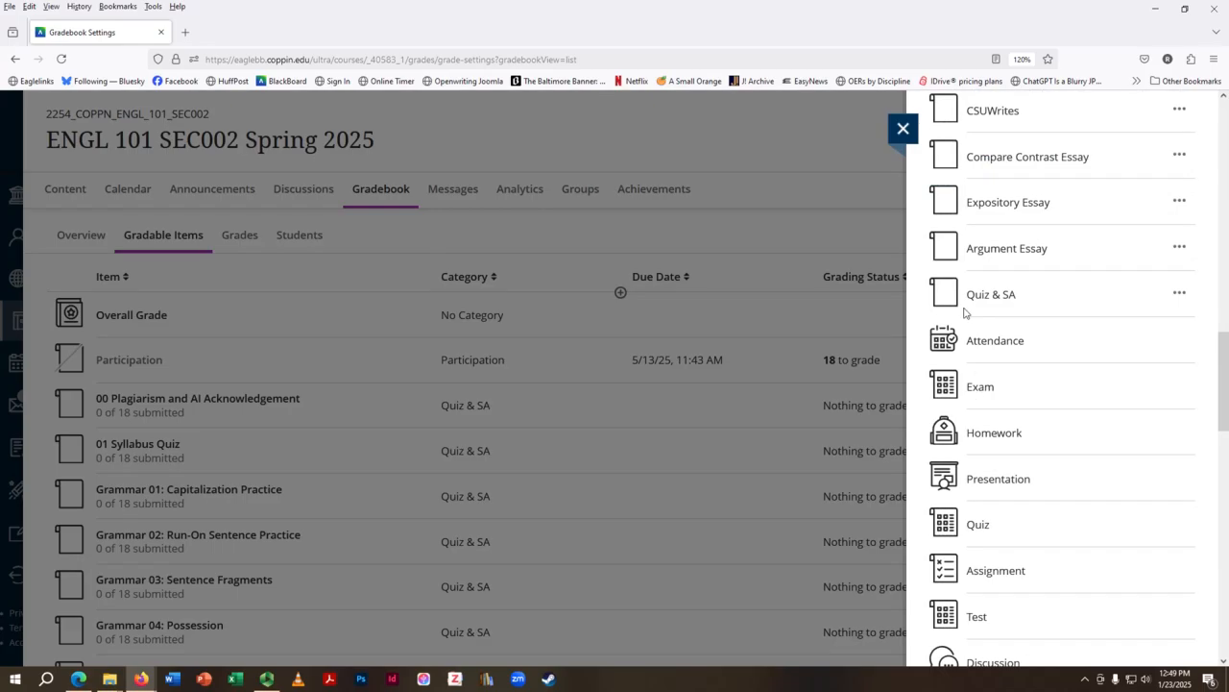
scroll(972, 240, up, 1)
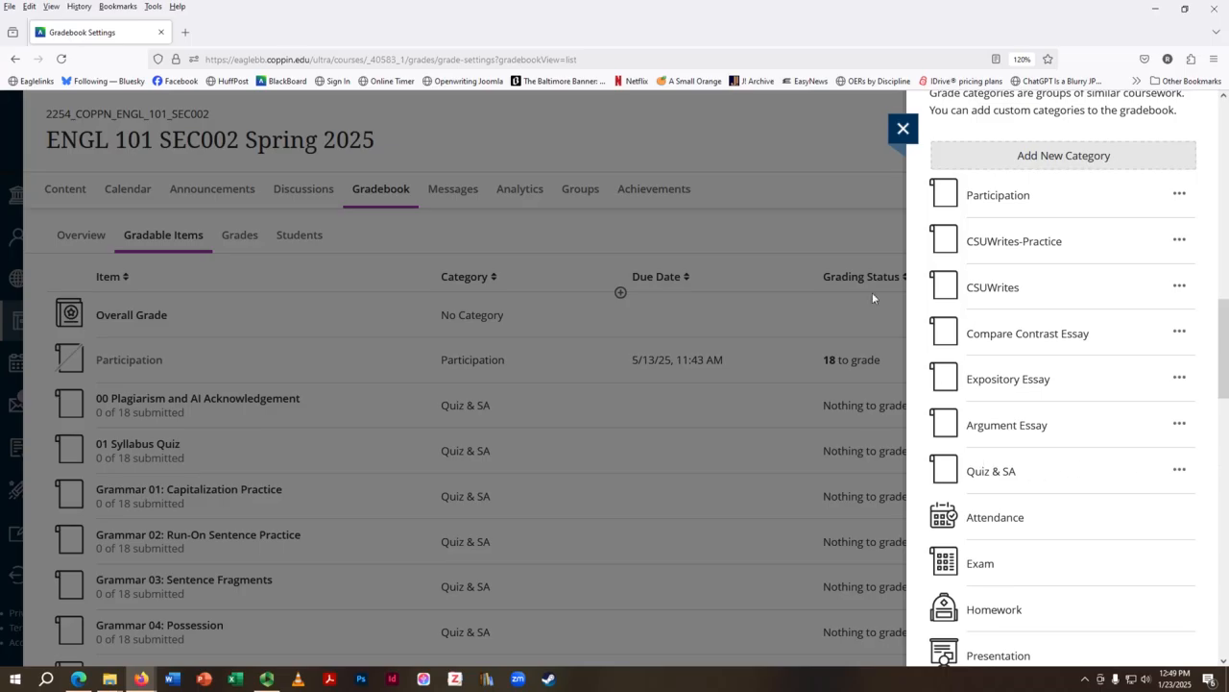
click(903, 130)
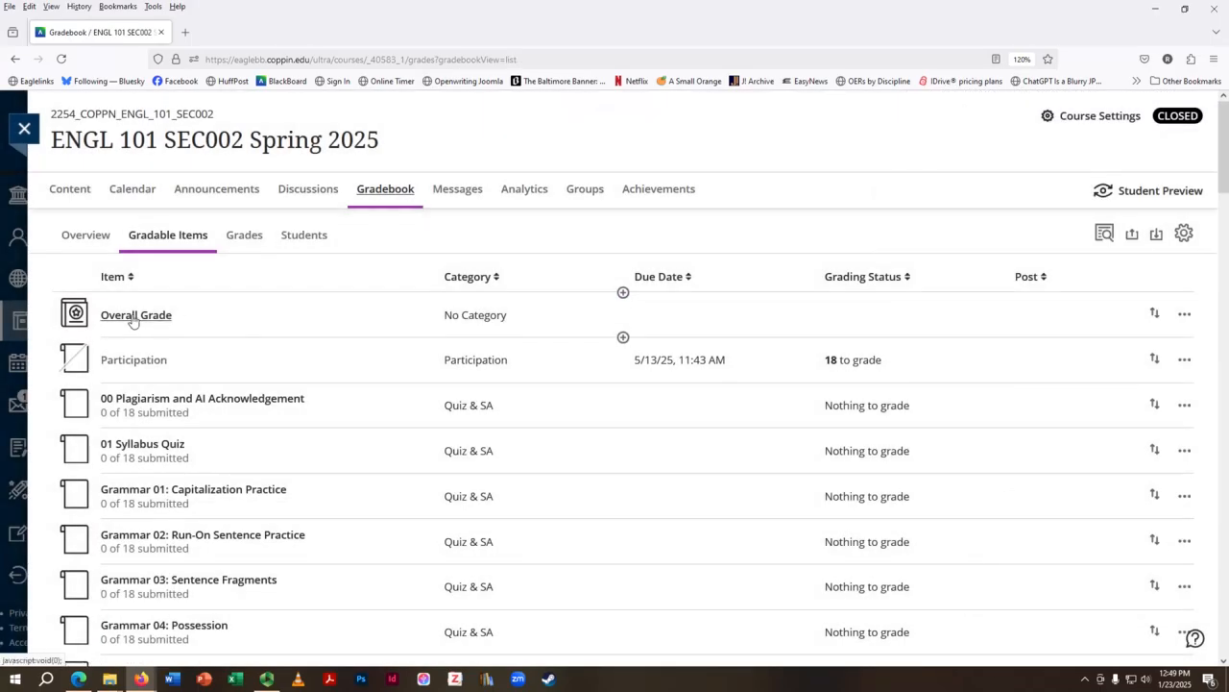
Step: Open the overall grade settings from the gradebook settings and examine the weights assigned to the grade categories
click(1185, 233)
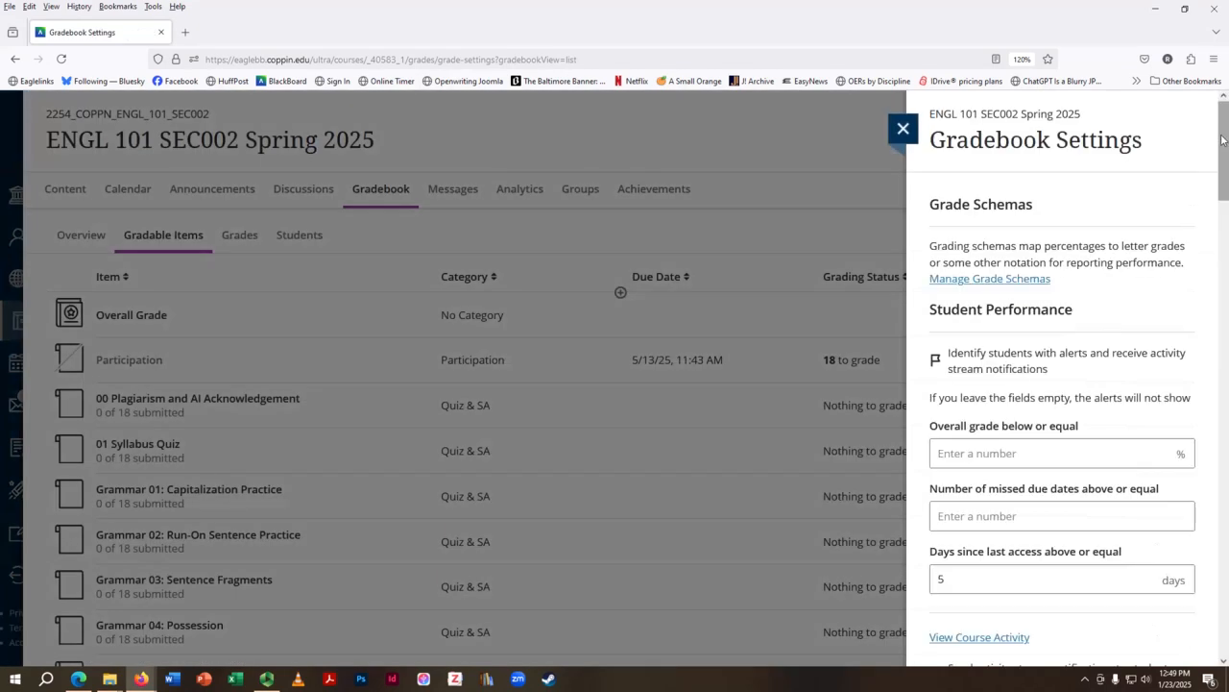
scroll(1223, 141, down, 6)
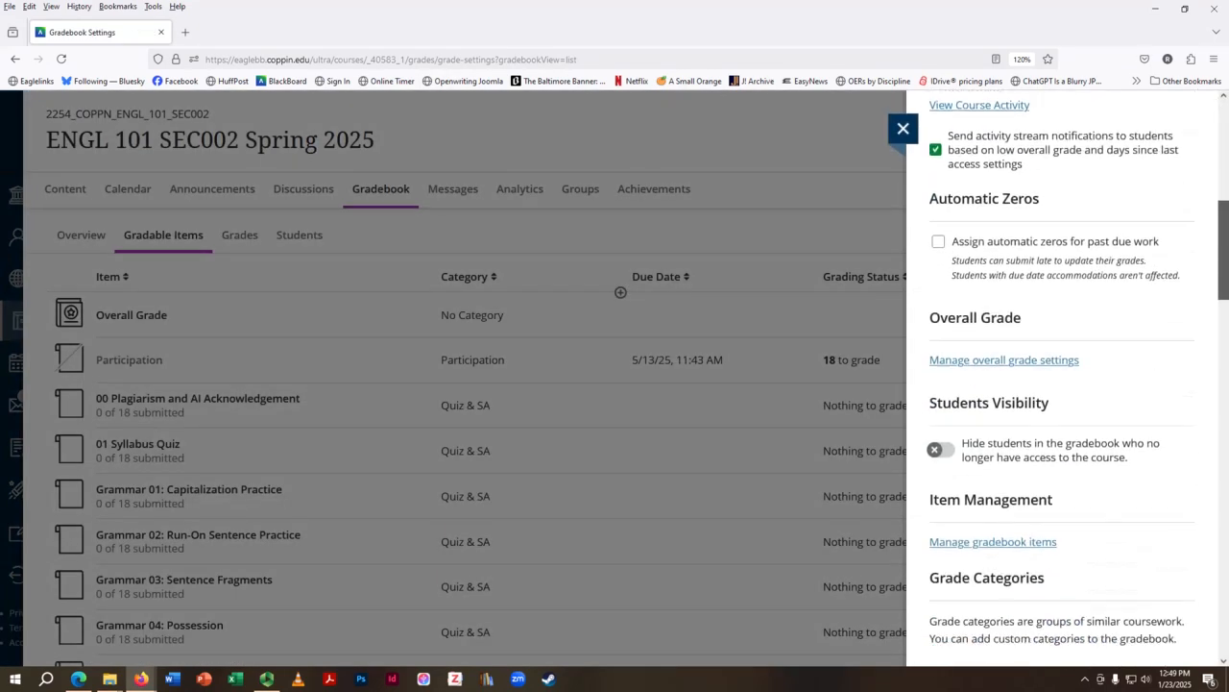
scroll(1043, 241, down, 1)
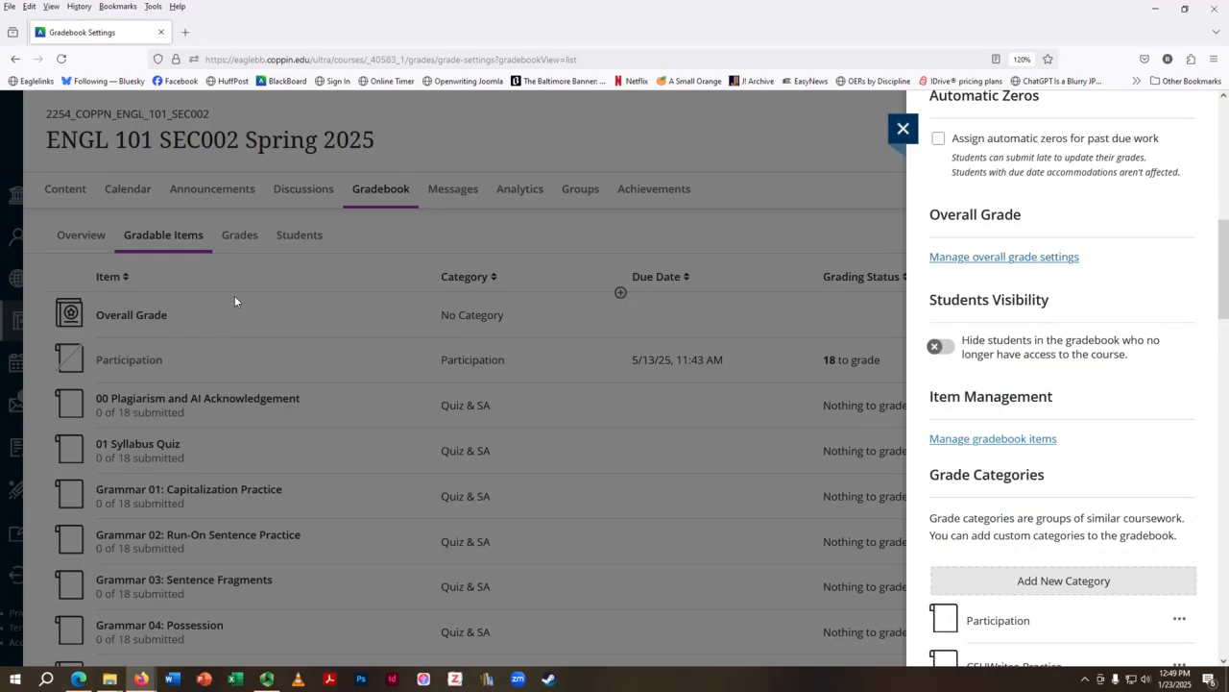
click(1005, 260)
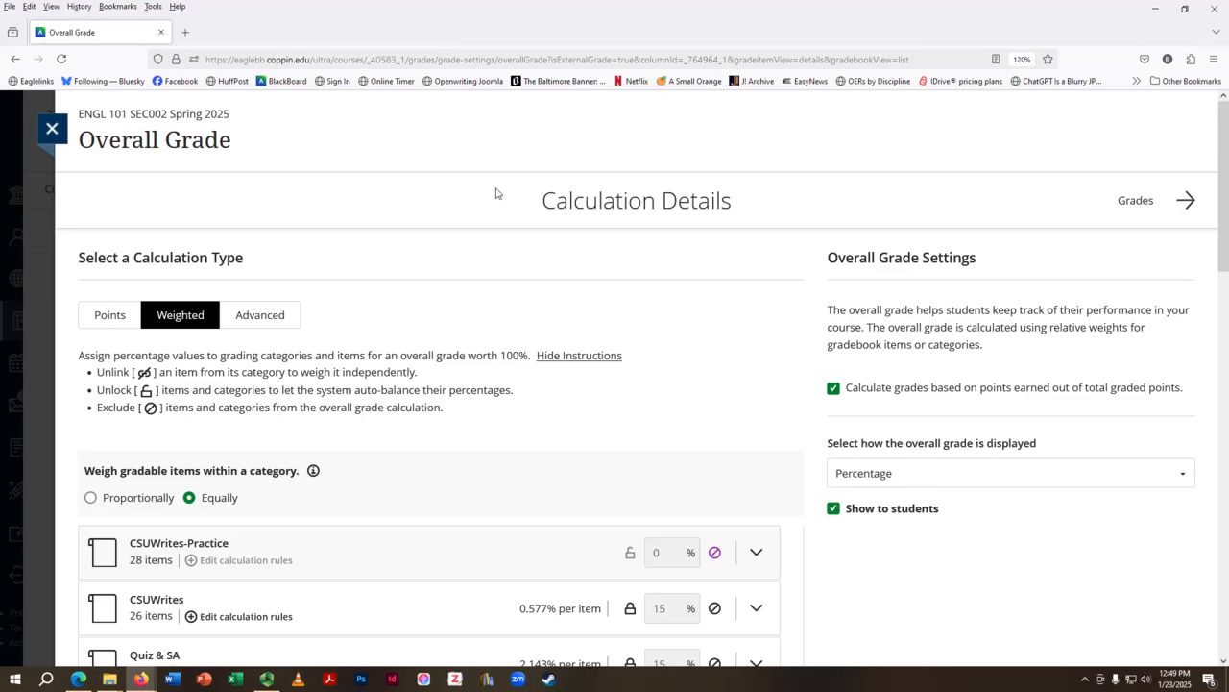
scroll(499, 195, down, 3)
scroll(509, 198, down, 2)
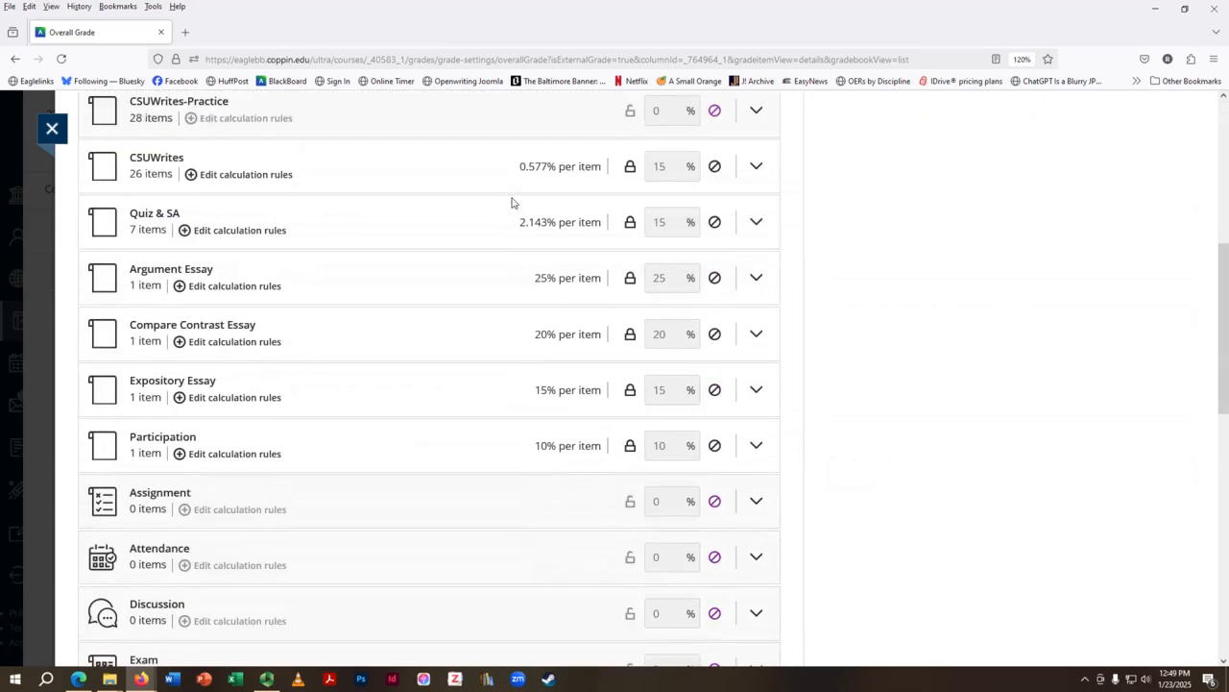
scroll(800, 366, up, 1)
scroll(800, 366, up, 1)
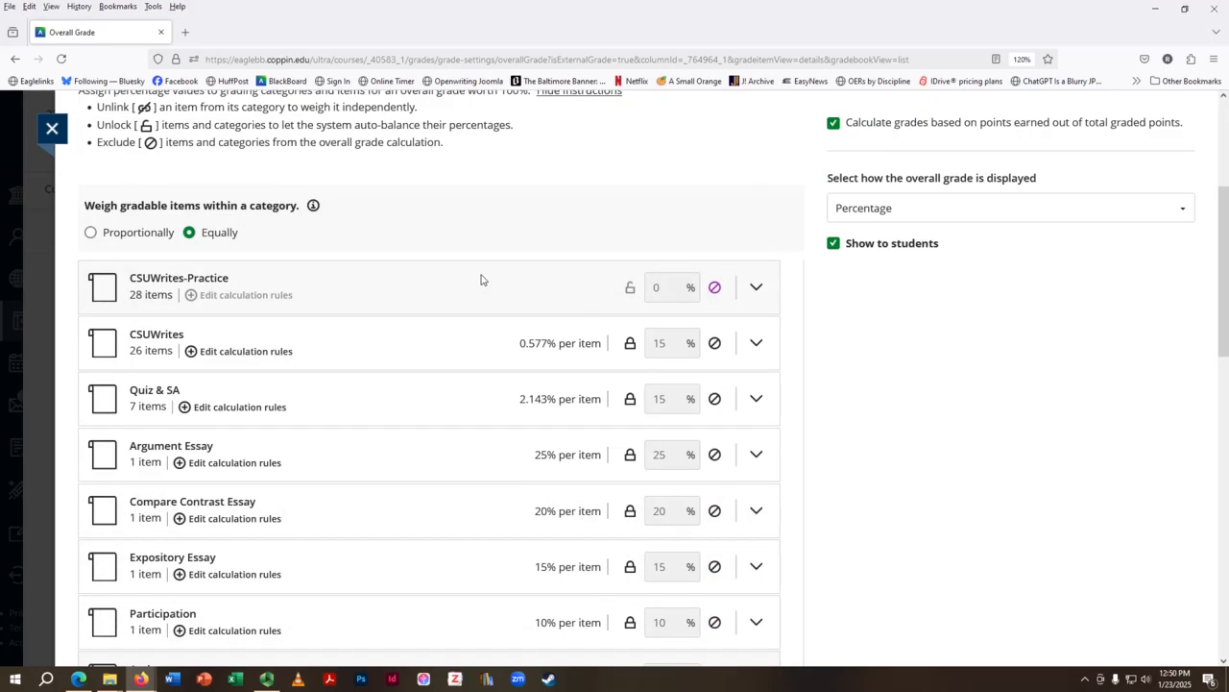
scroll(396, 313, down, 1)
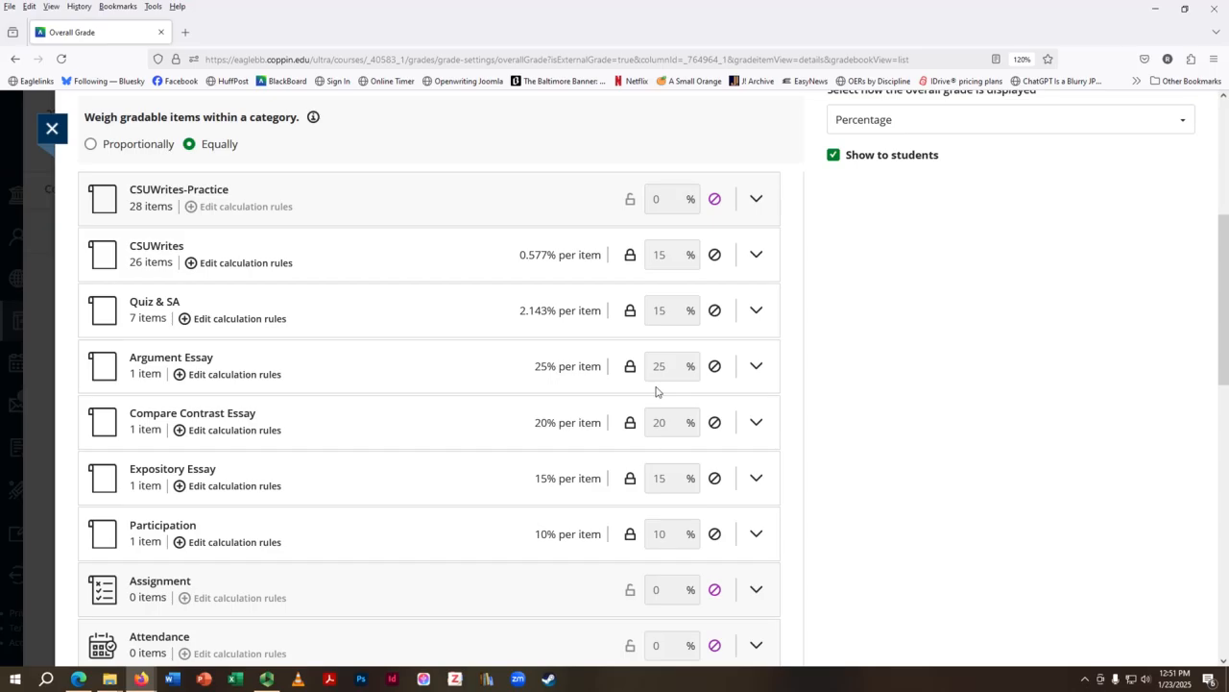
Step: Unlock the weights of the Expository, Compare Contrast and Argument Essay, Quiz & SA, CSUWrites and Participation categories
click(630, 478)
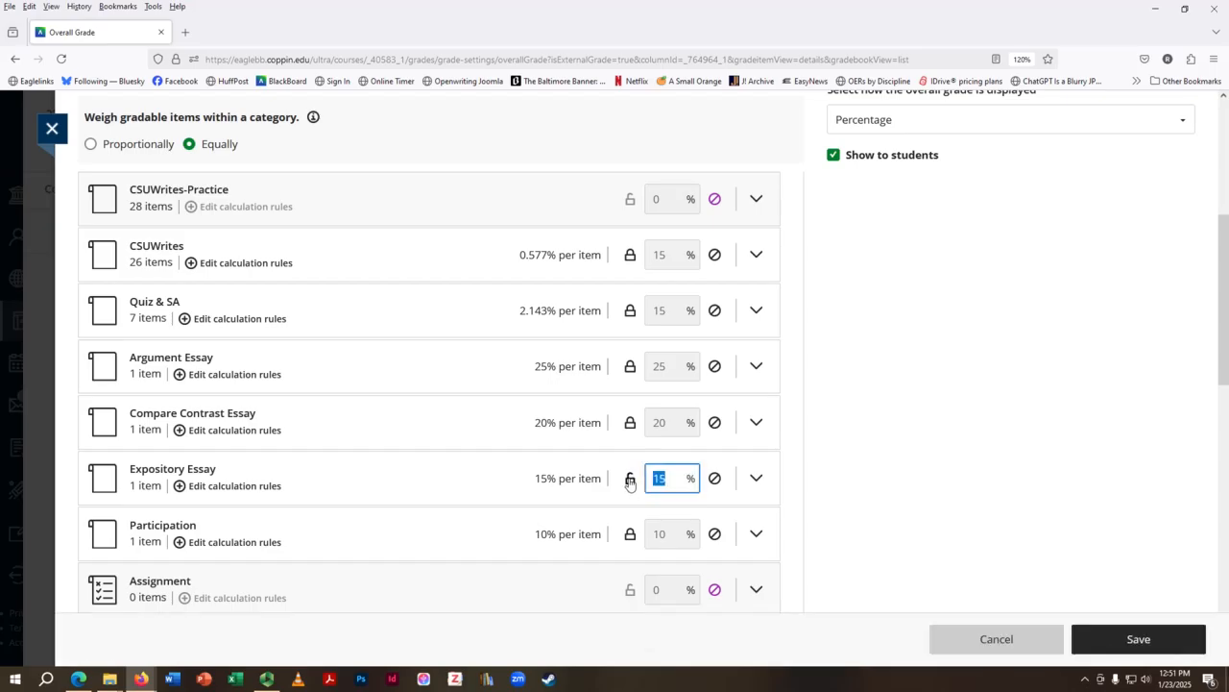
click(630, 422)
click(630, 371)
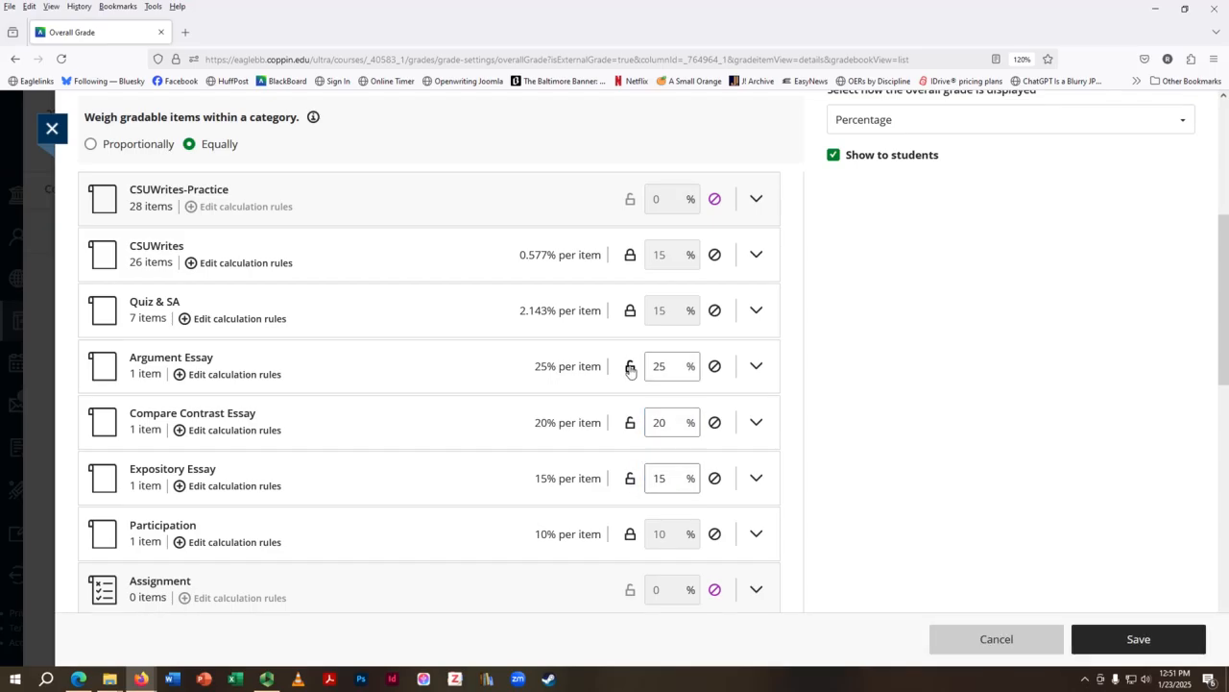
click(630, 311)
click(630, 256)
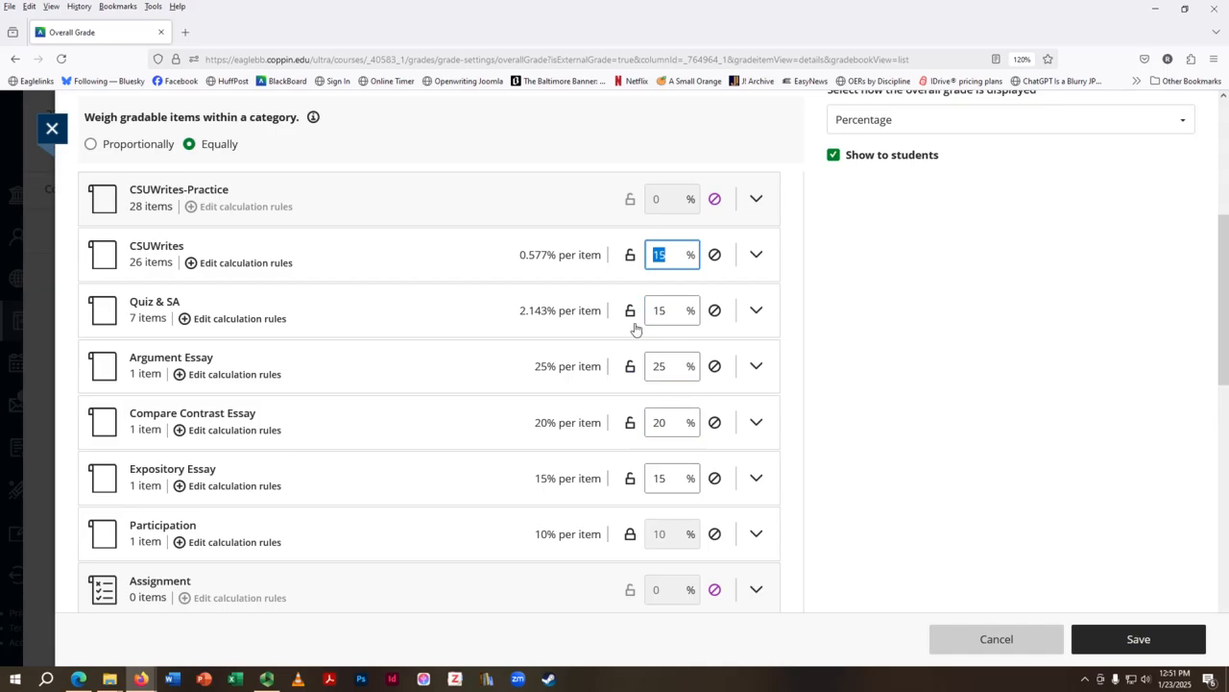
click(633, 536)
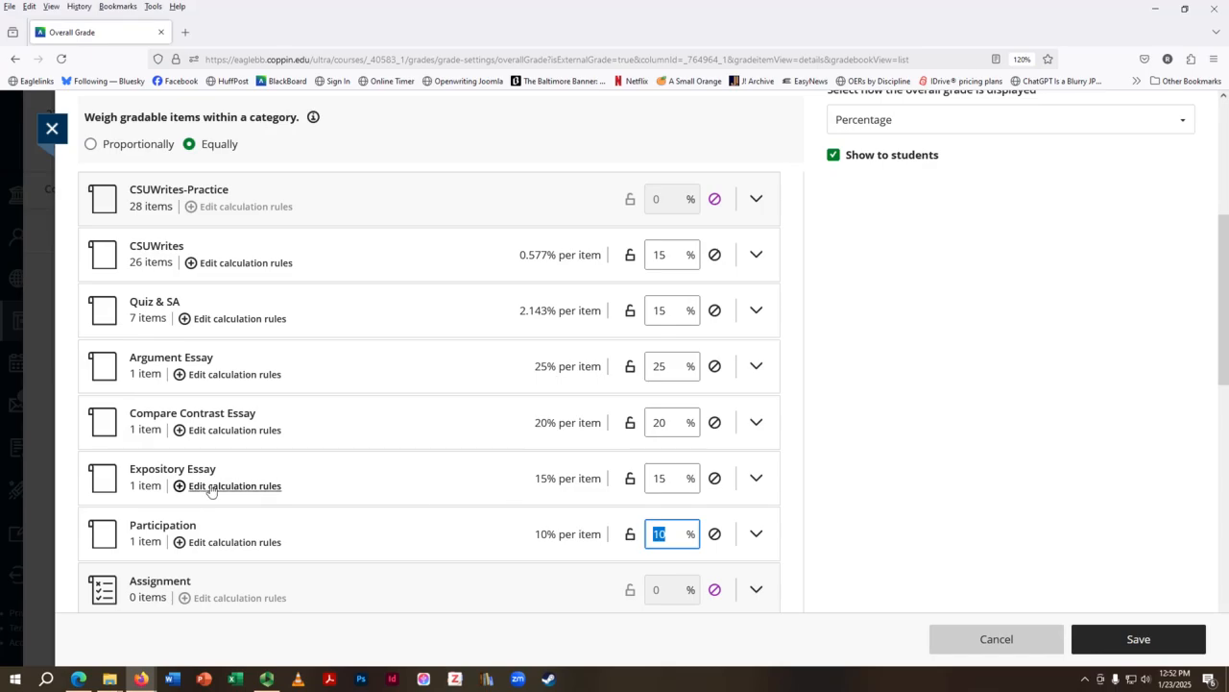
Step: Enable a calculation rule for the Expository Essay category that uses only the highest score
scroll(713, 387, down, 2)
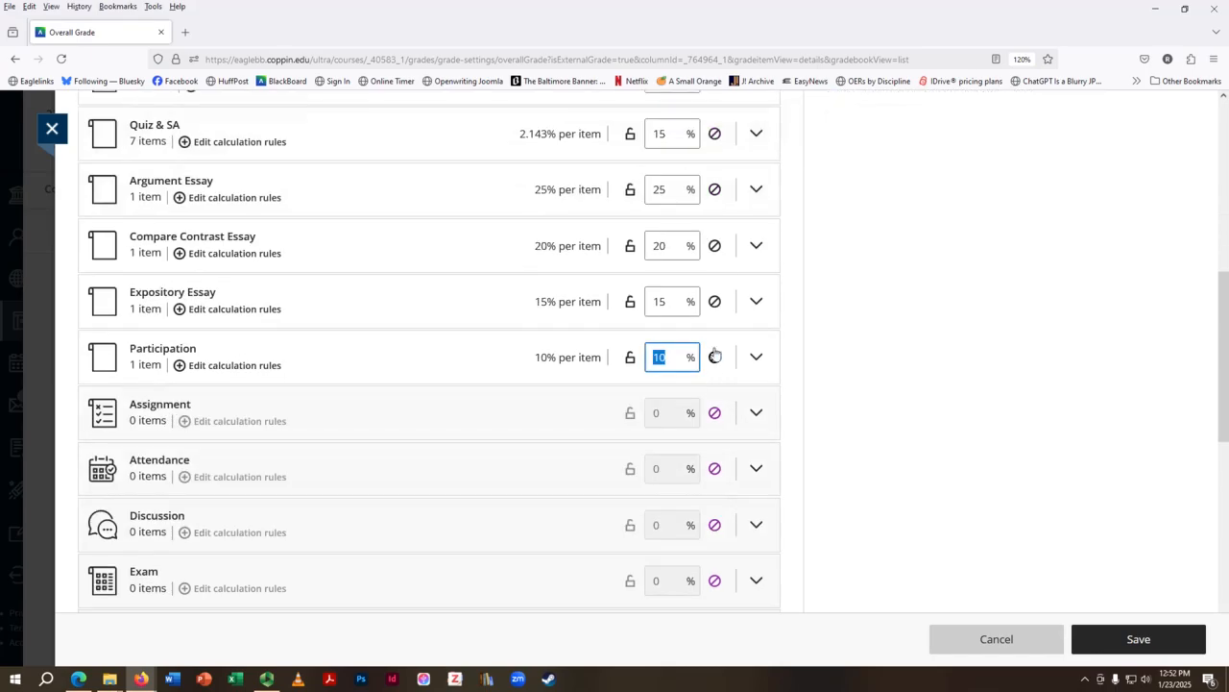
scroll(725, 205, up, 3)
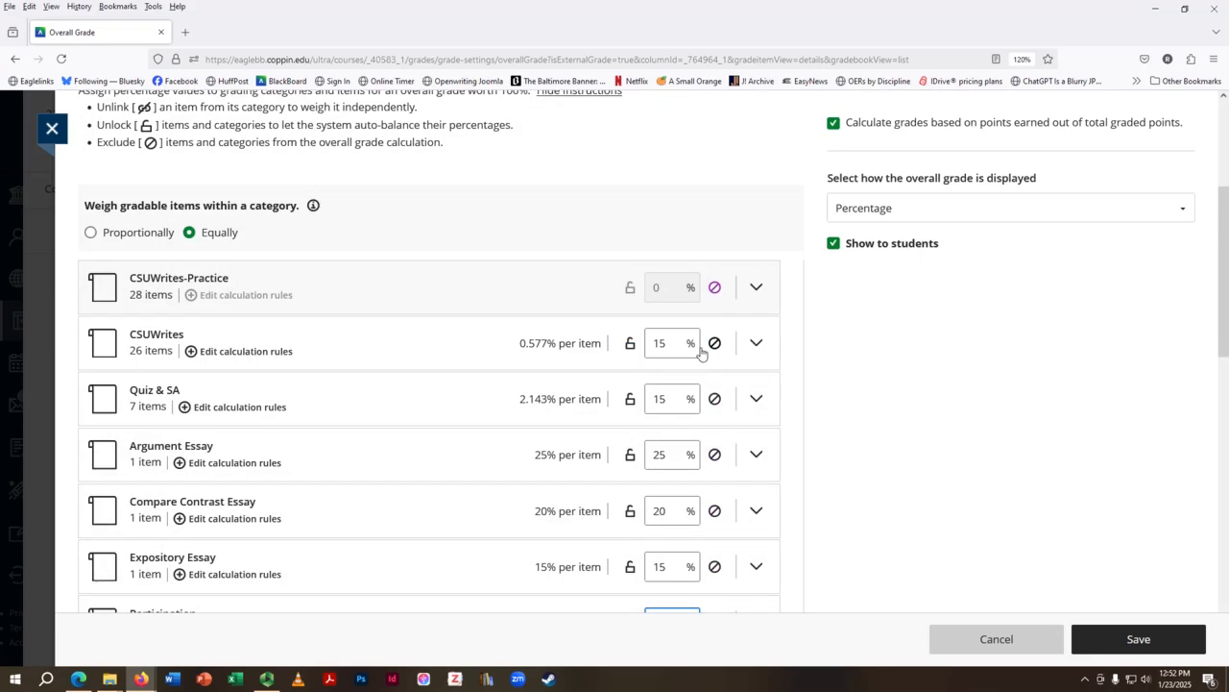
scroll(711, 348, down, 5)
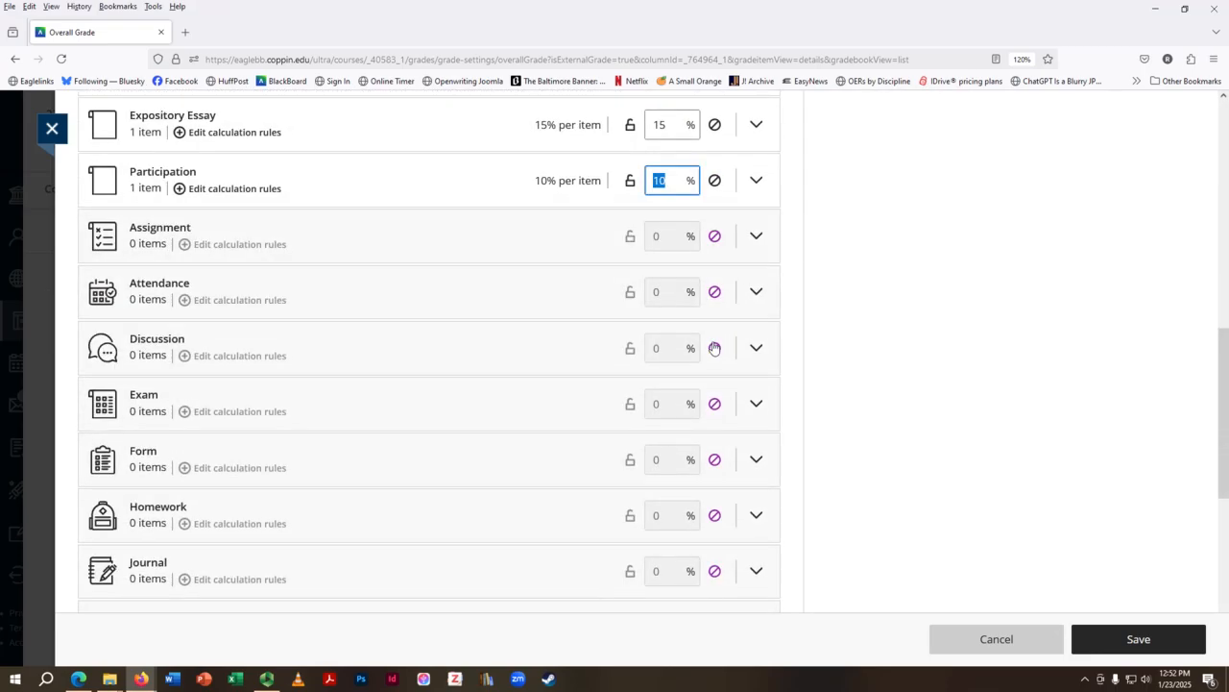
scroll(547, 298, up, 2)
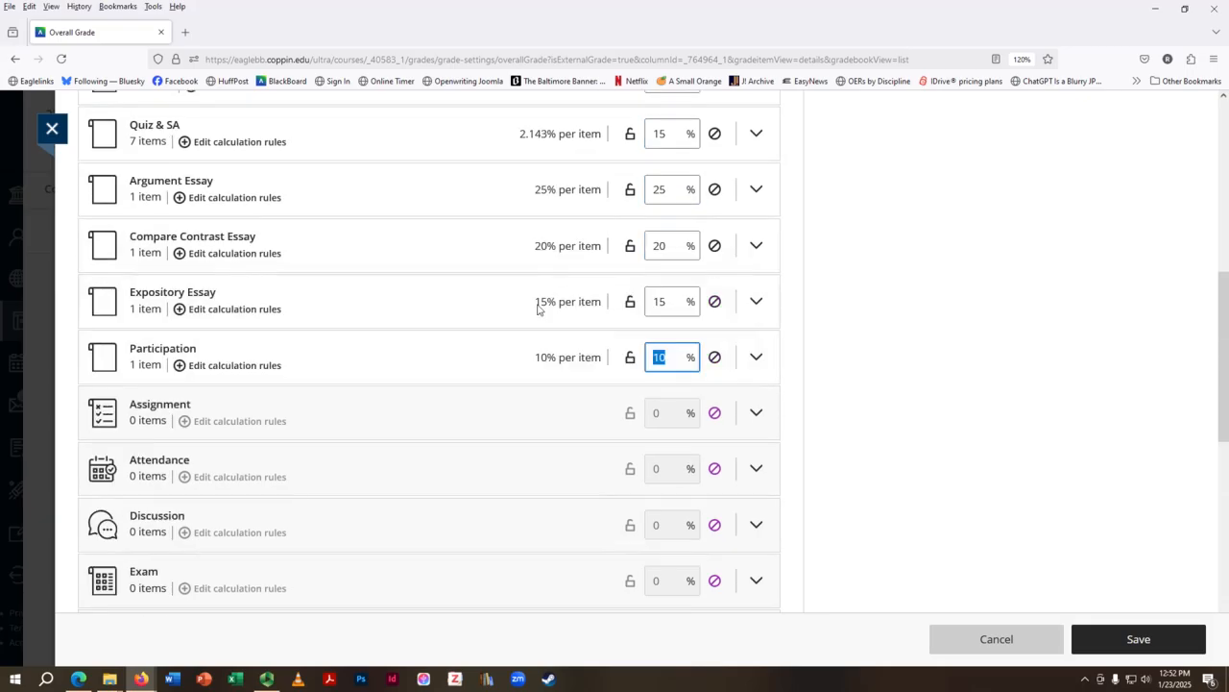
click(219, 311)
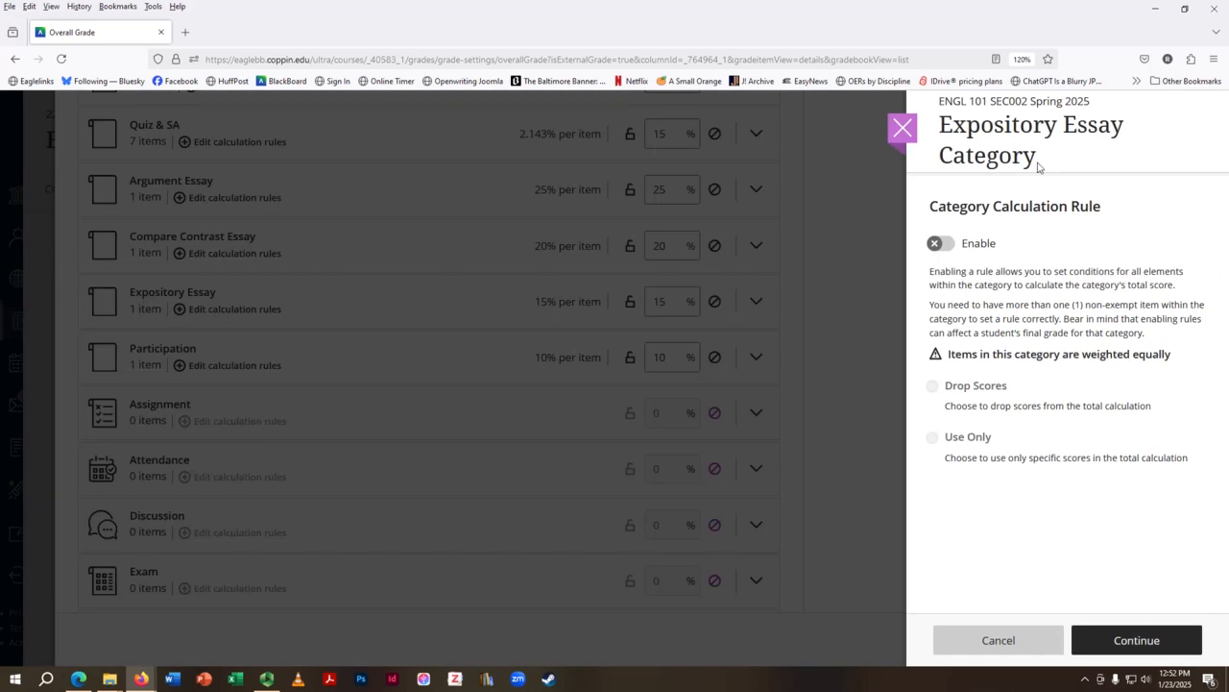
click(938, 246)
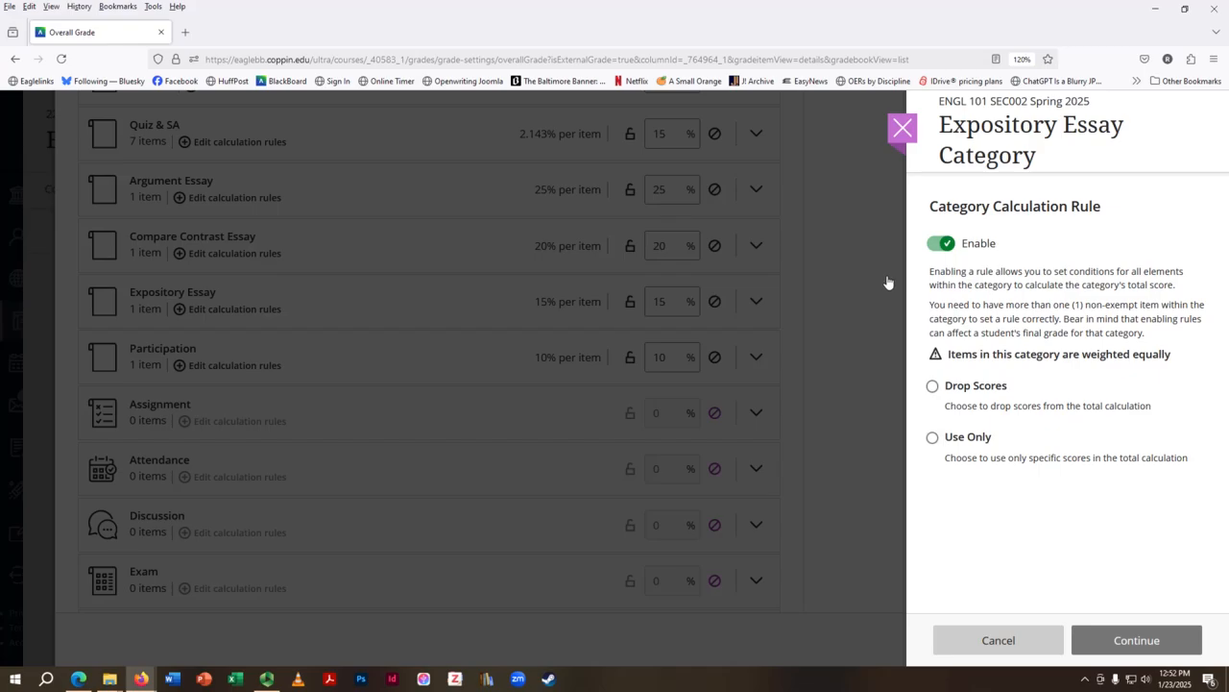
click(932, 440)
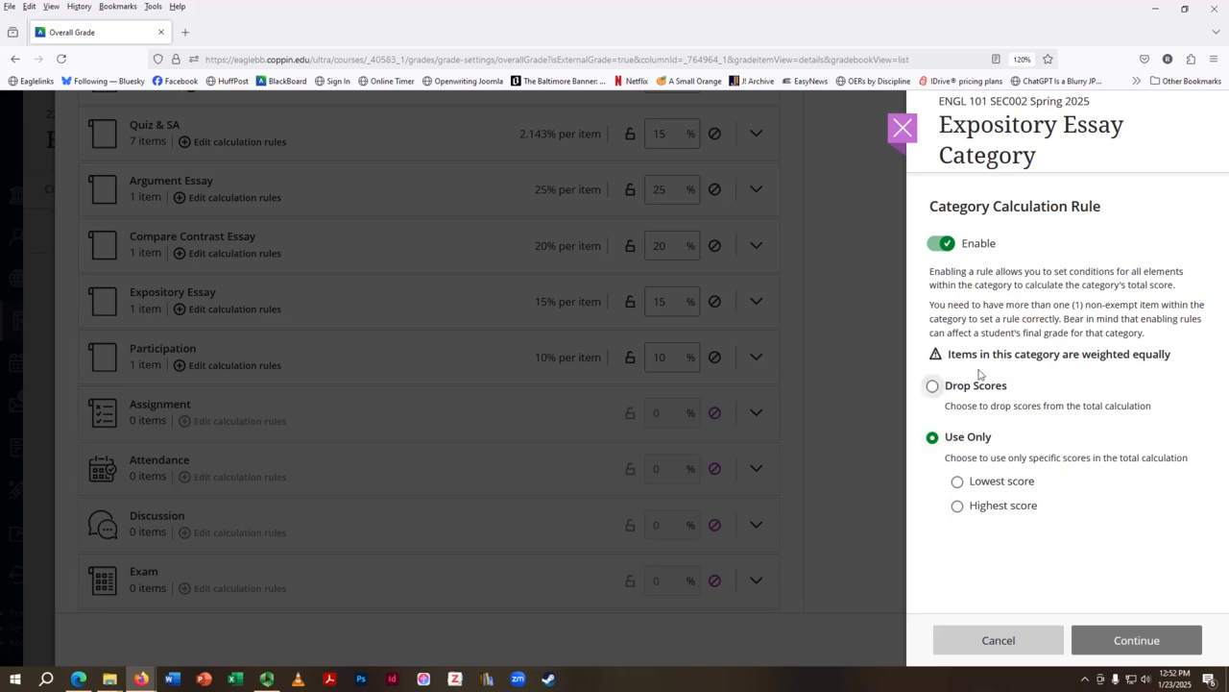
click(959, 506)
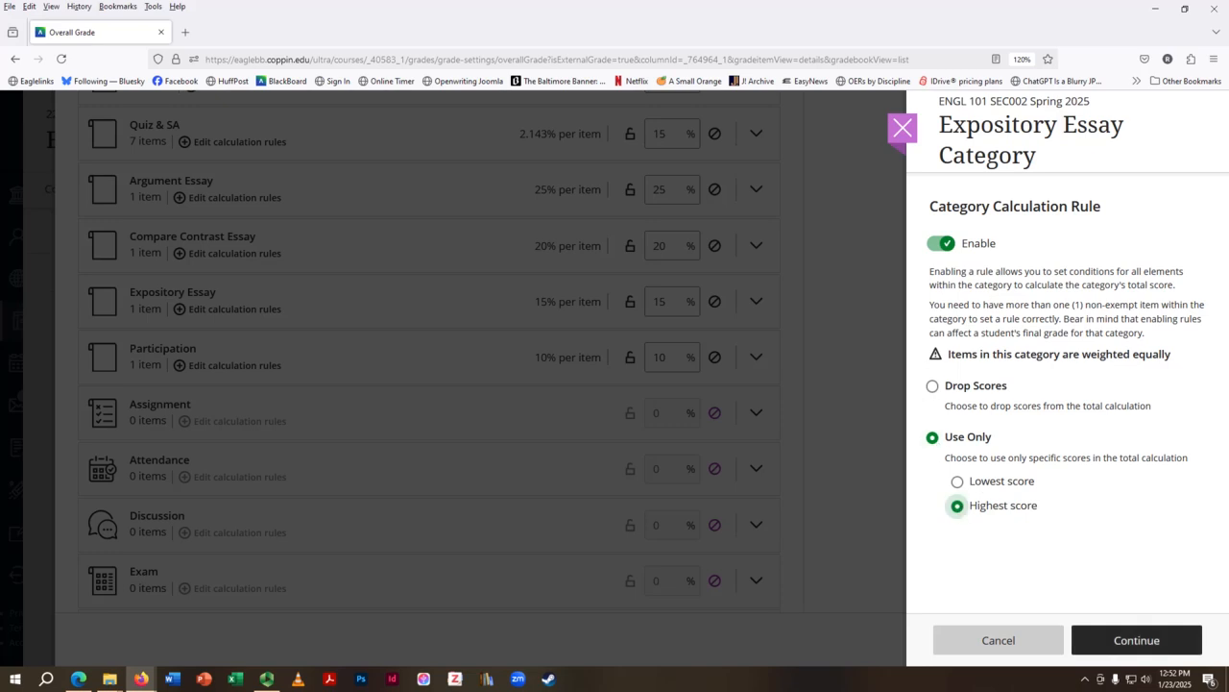
click(1145, 642)
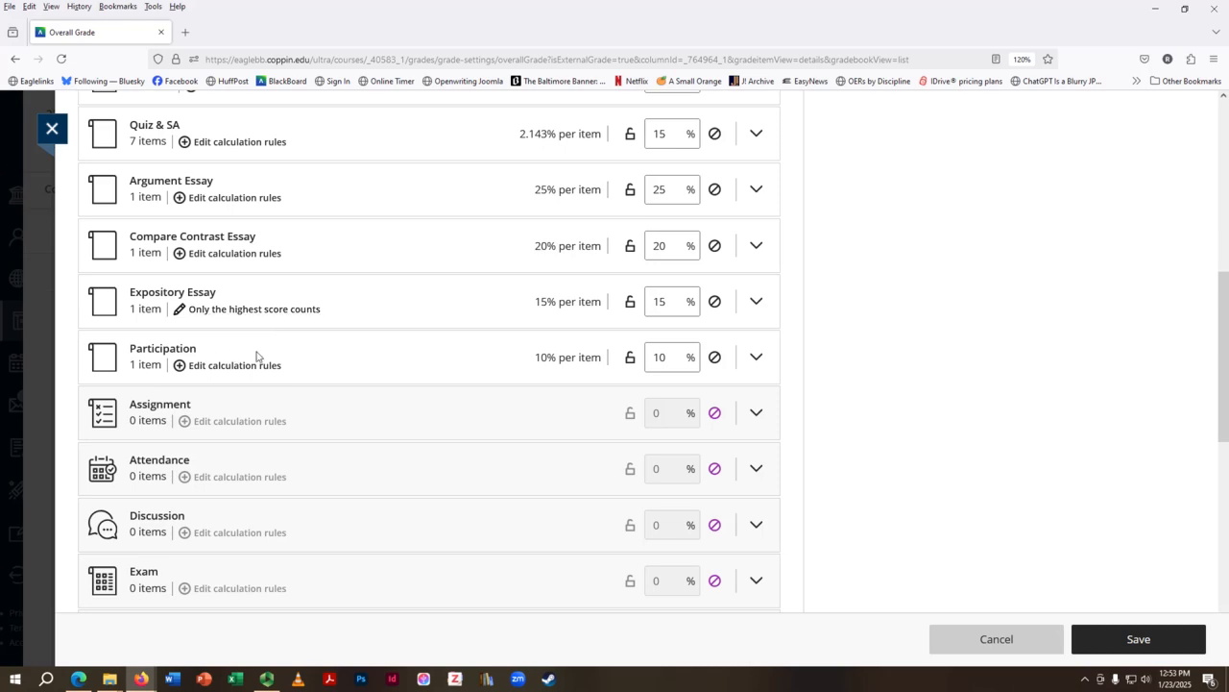
Step: Review the category weights from CSUWrites-Practice through the built-in categories down to the overall total
scroll(300, 375, up, 3)
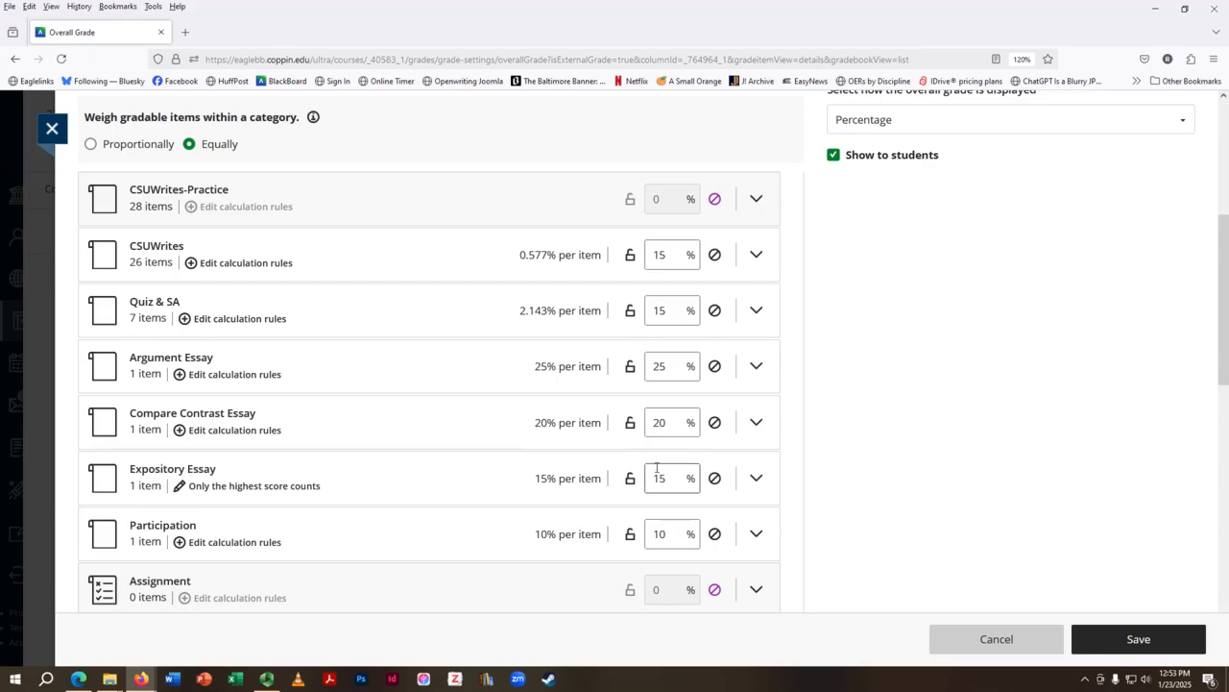
scroll(656, 466, down, 3)
scroll(657, 461, up, 3)
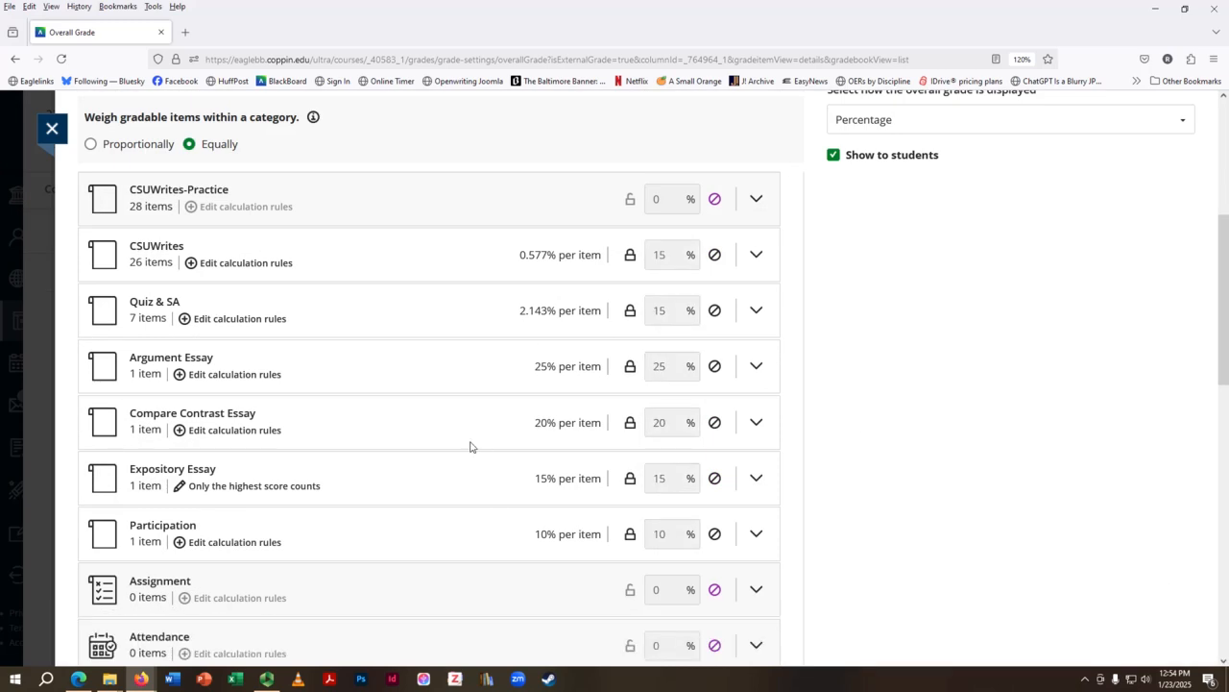
scroll(471, 447, down, 3)
scroll(480, 458, down, 3)
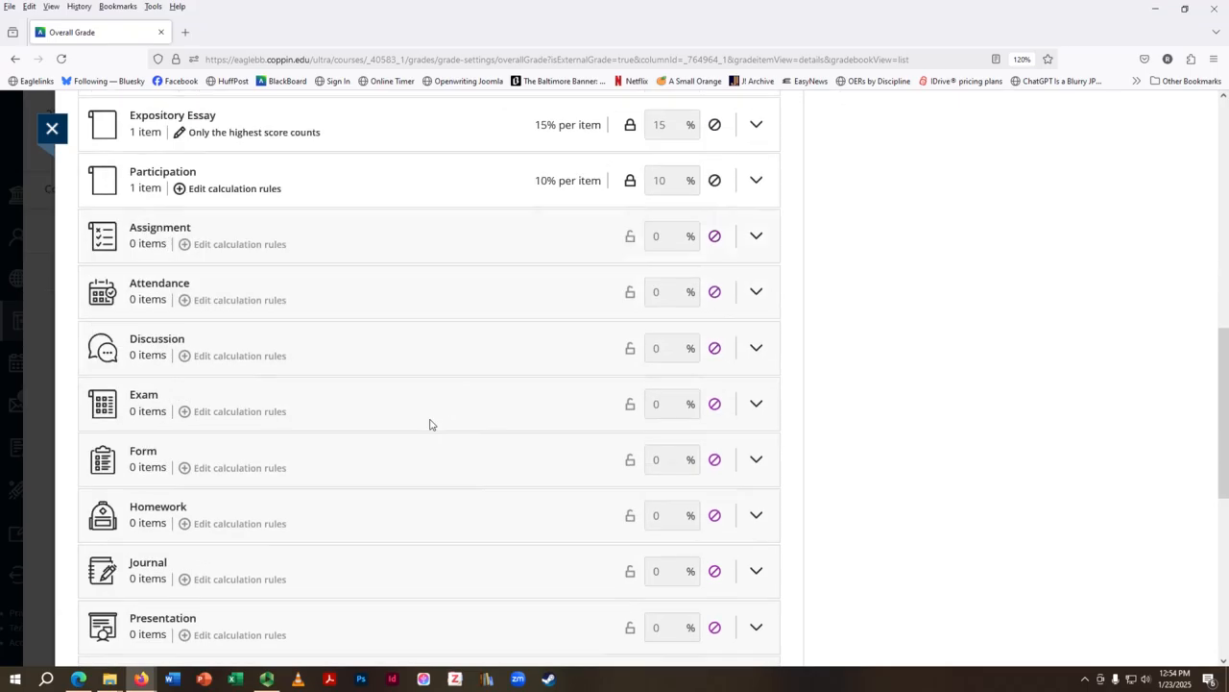
scroll(213, 245, down, 8)
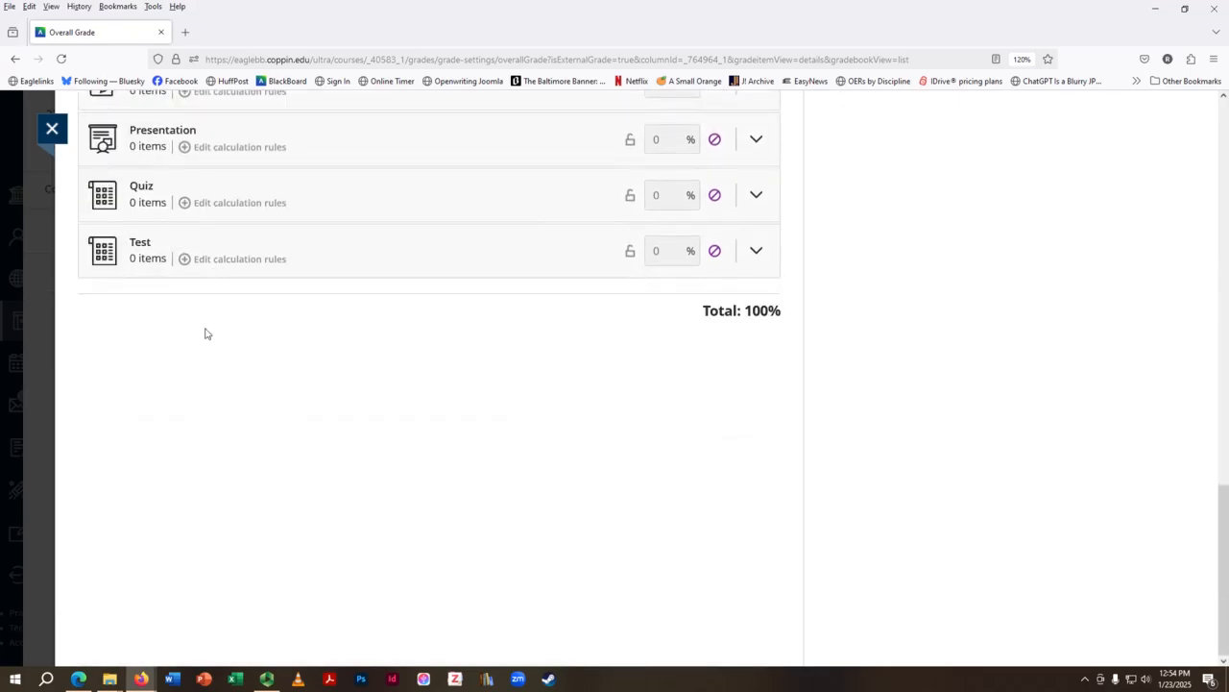
scroll(204, 299, up, 3)
scroll(205, 299, up, 5)
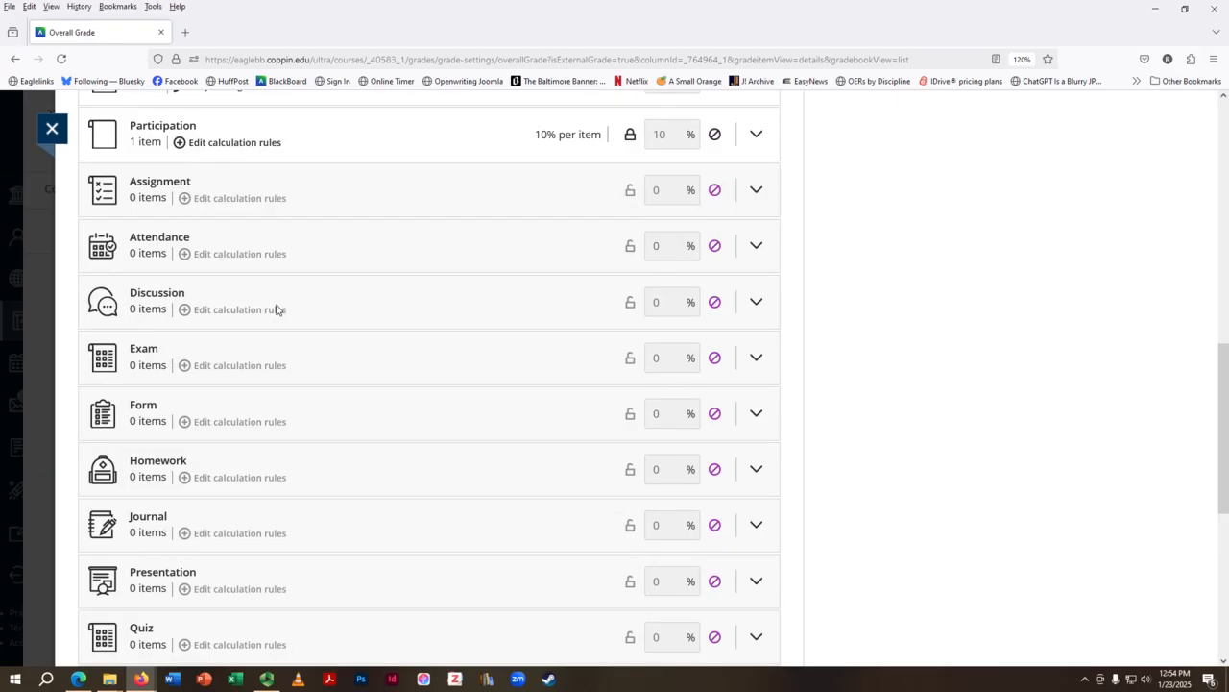
scroll(277, 314, up, 5)
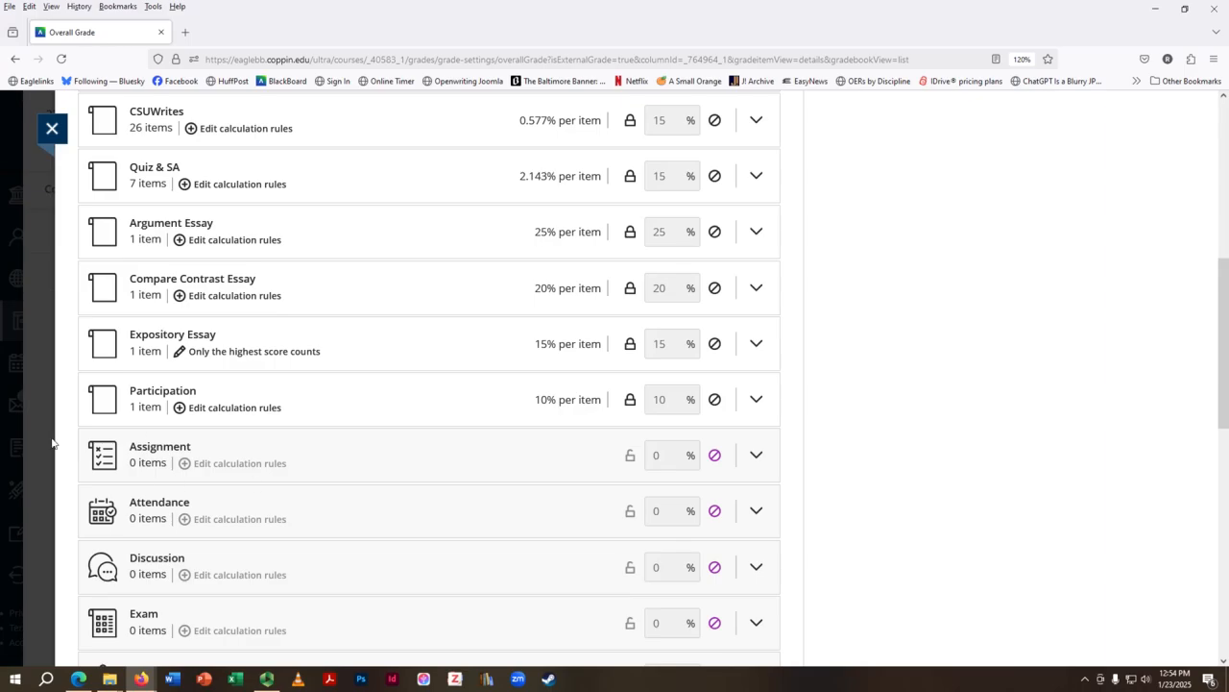
scroll(187, 415, up, 3)
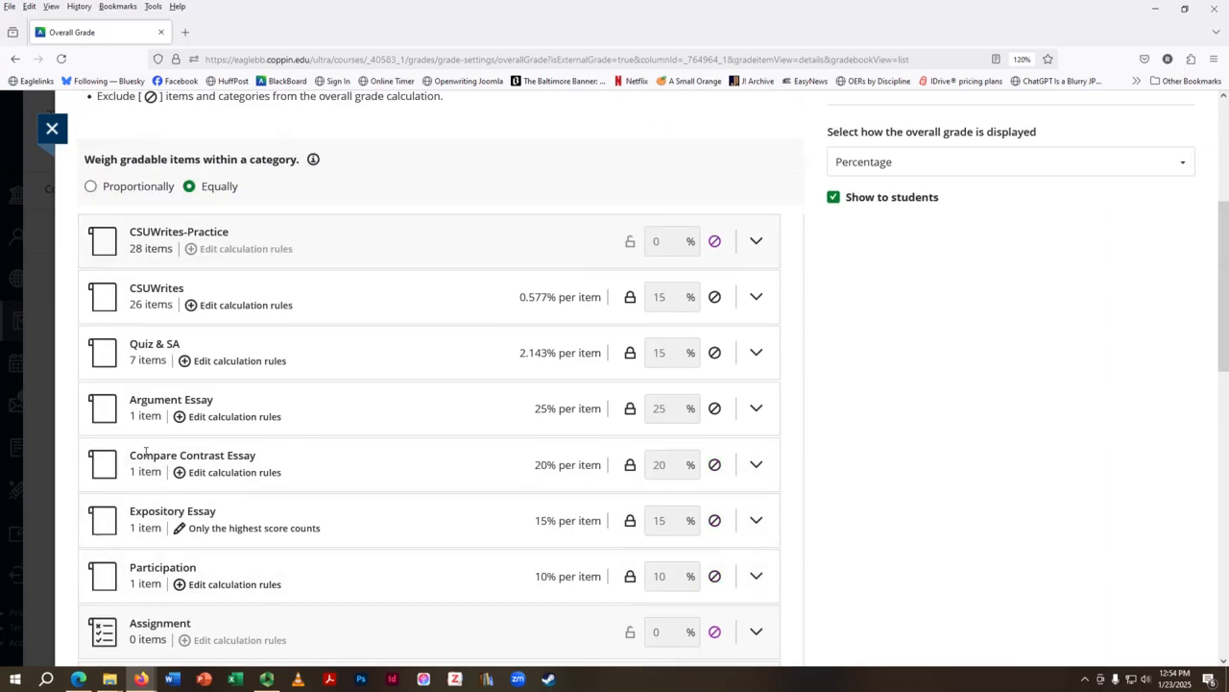
Step: Go through the custom and built-in categories again and examine the calculation type and overall grade display options
scroll(148, 509, down, 5)
scroll(154, 512, down, 2)
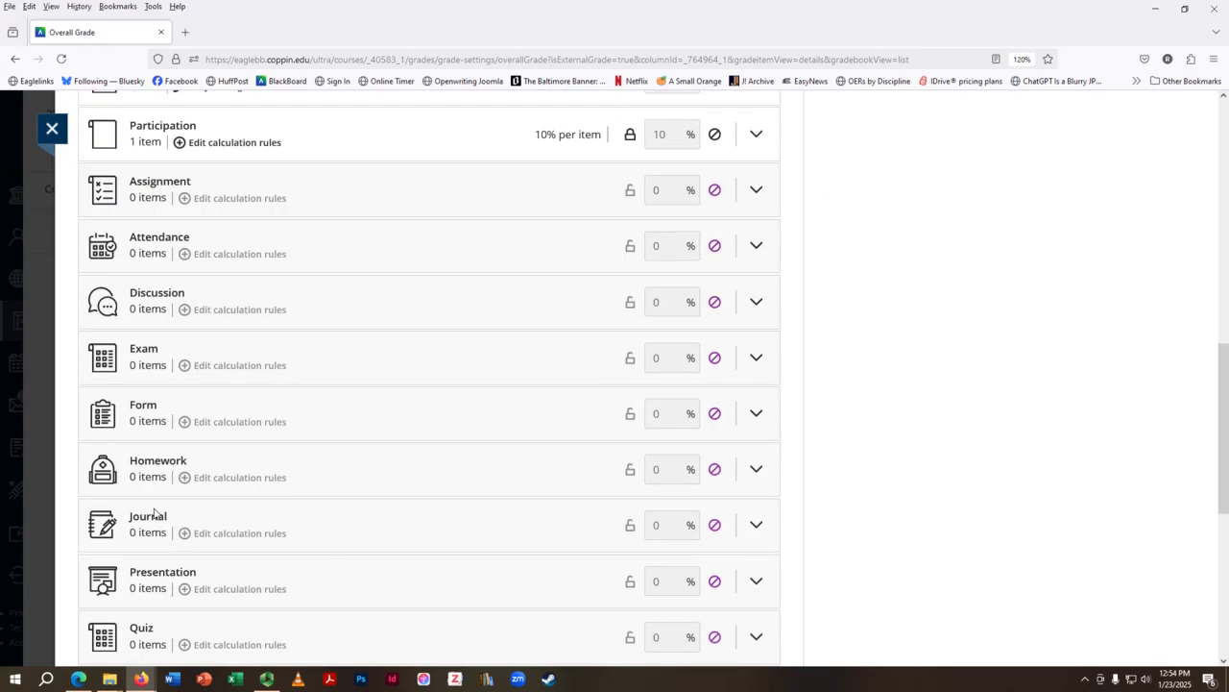
scroll(154, 509, up, 3)
scroll(154, 512, up, 2)
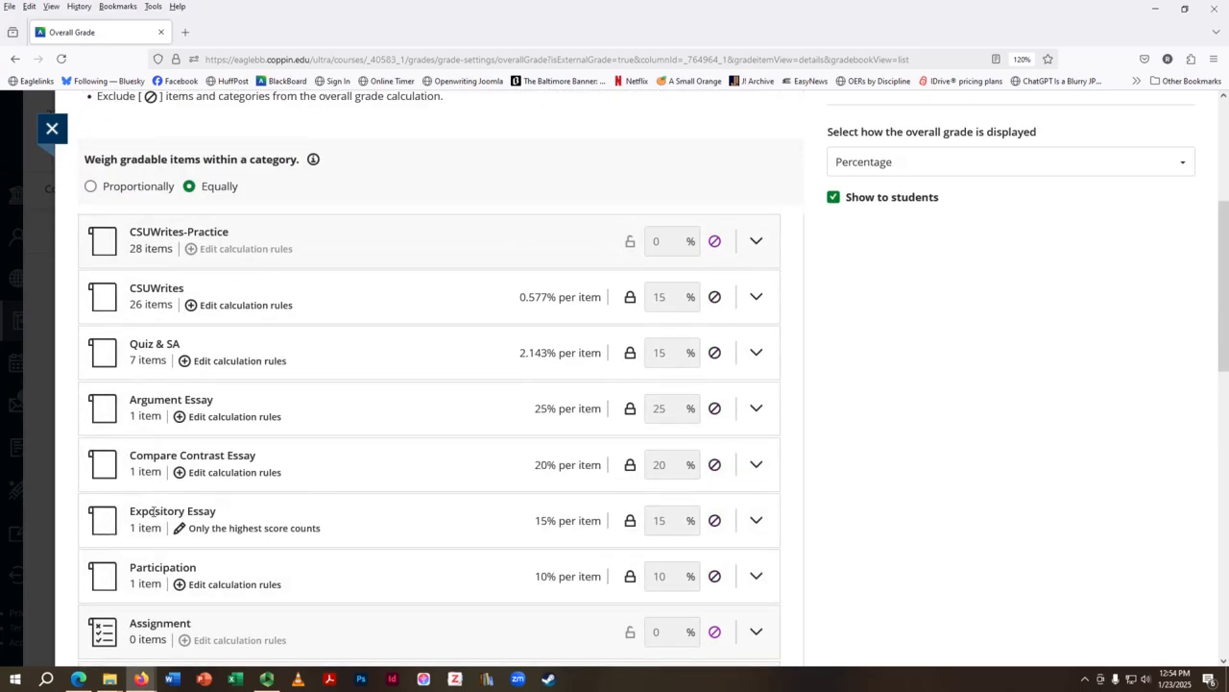
scroll(155, 510, up, 3)
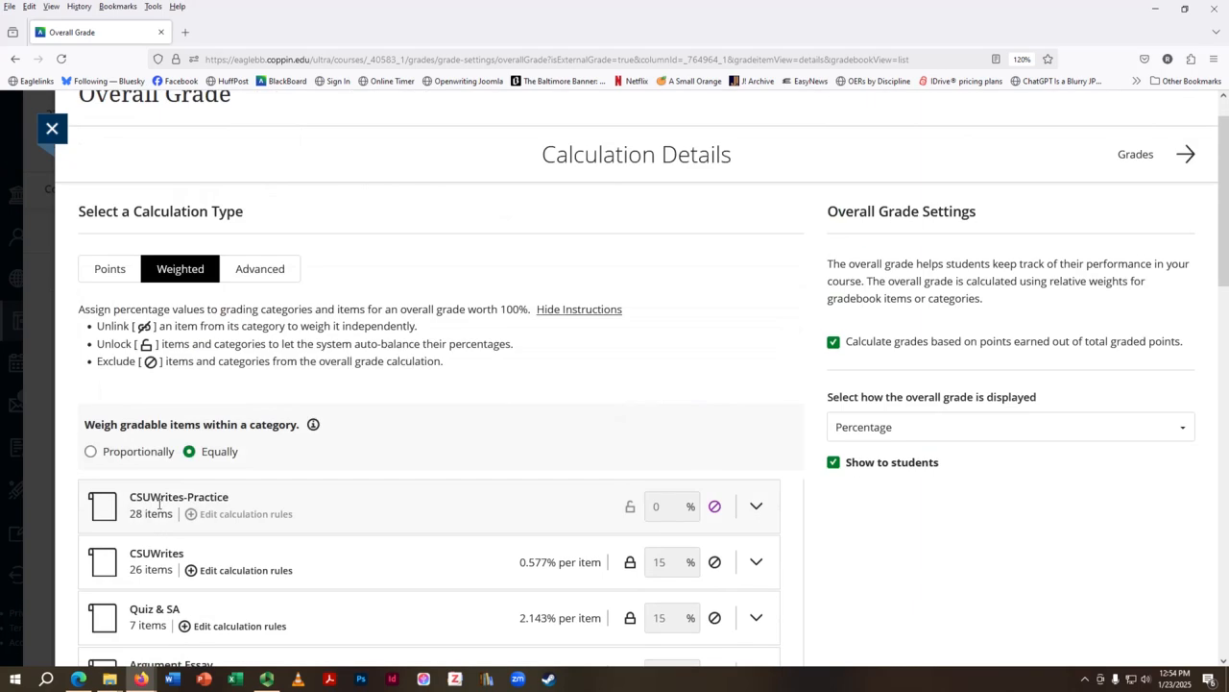
scroll(158, 504, down, 5)
scroll(174, 459, up, 2)
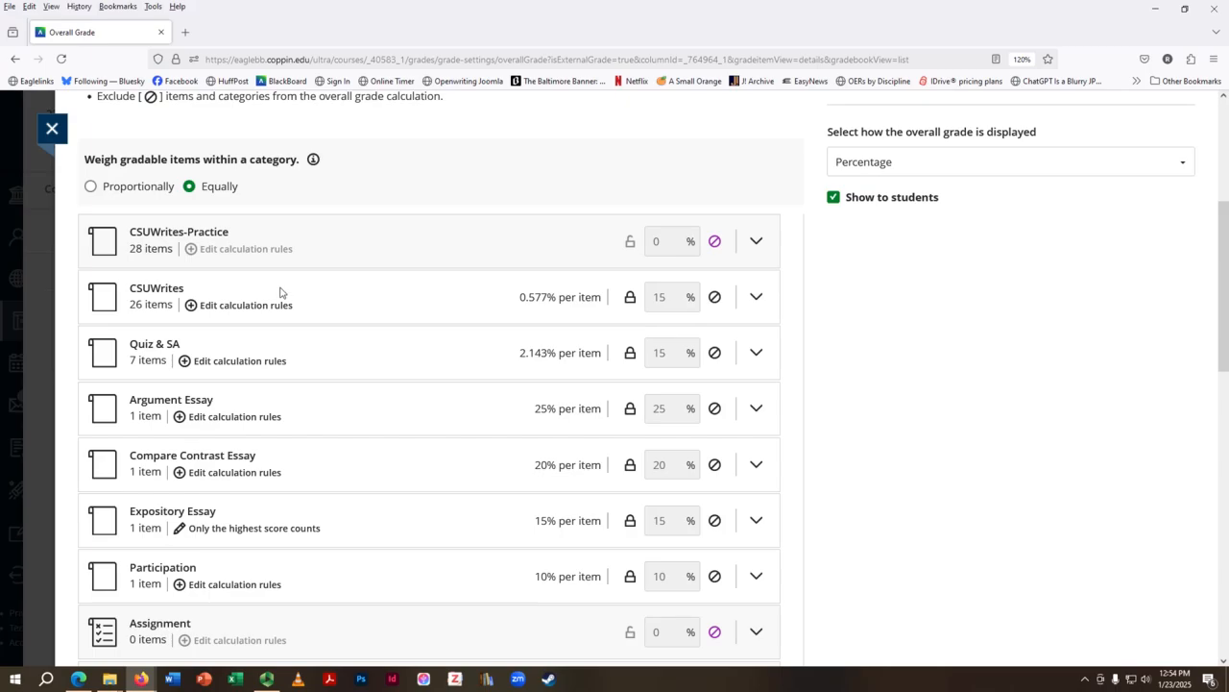
scroll(280, 292, up, 3)
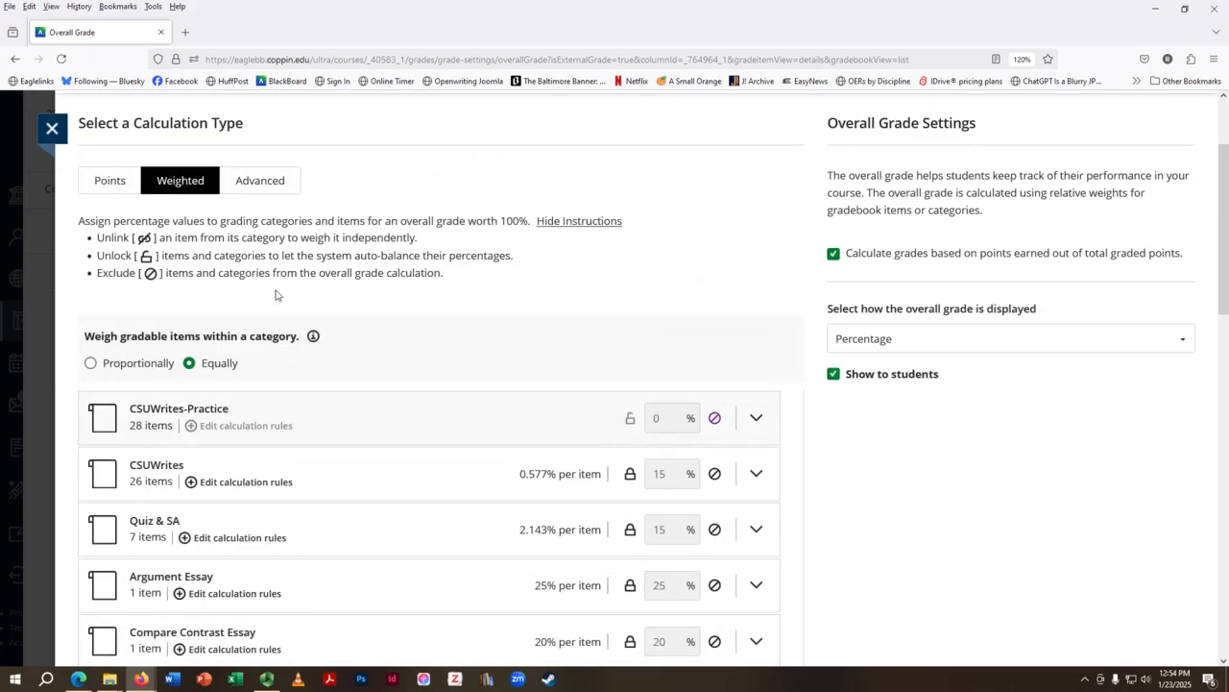
scroll(276, 294, down, 10)
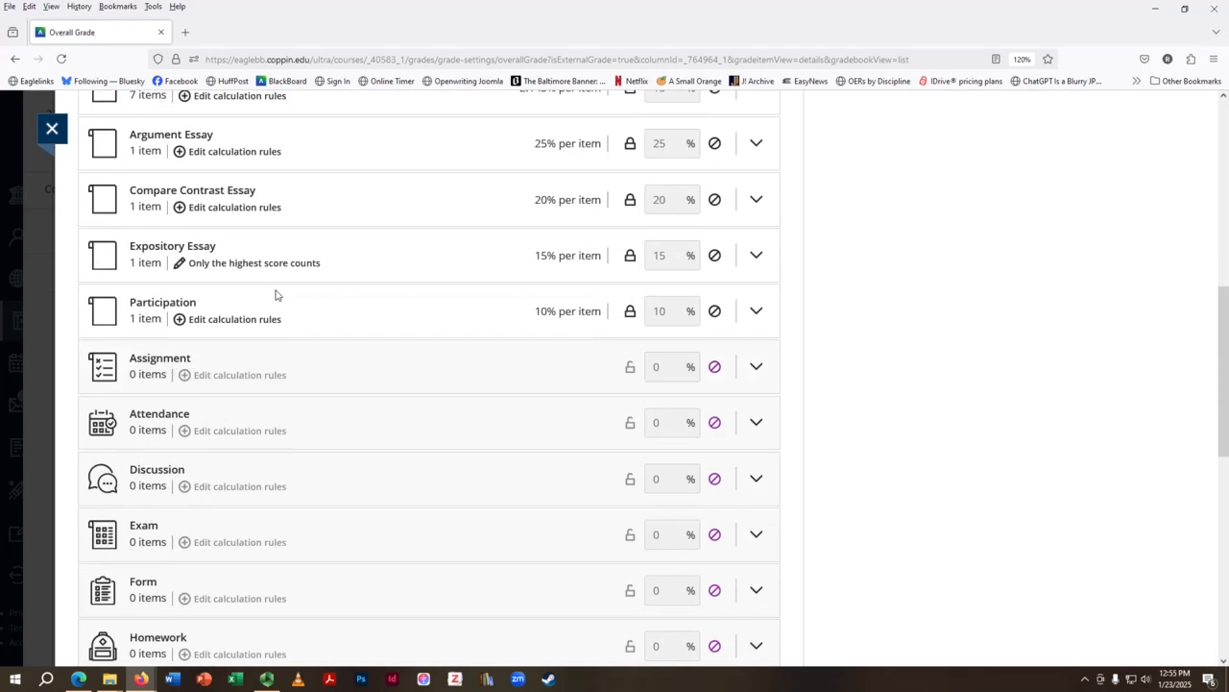
scroll(279, 302, up, 10)
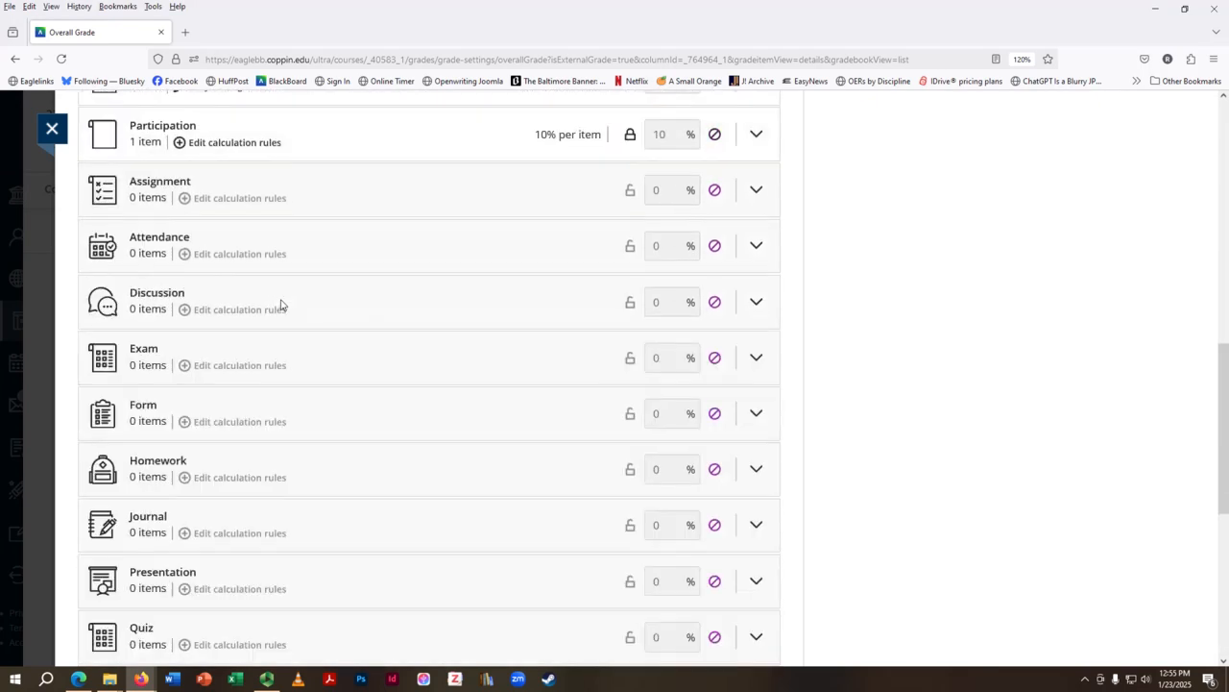
scroll(281, 307, up, 2)
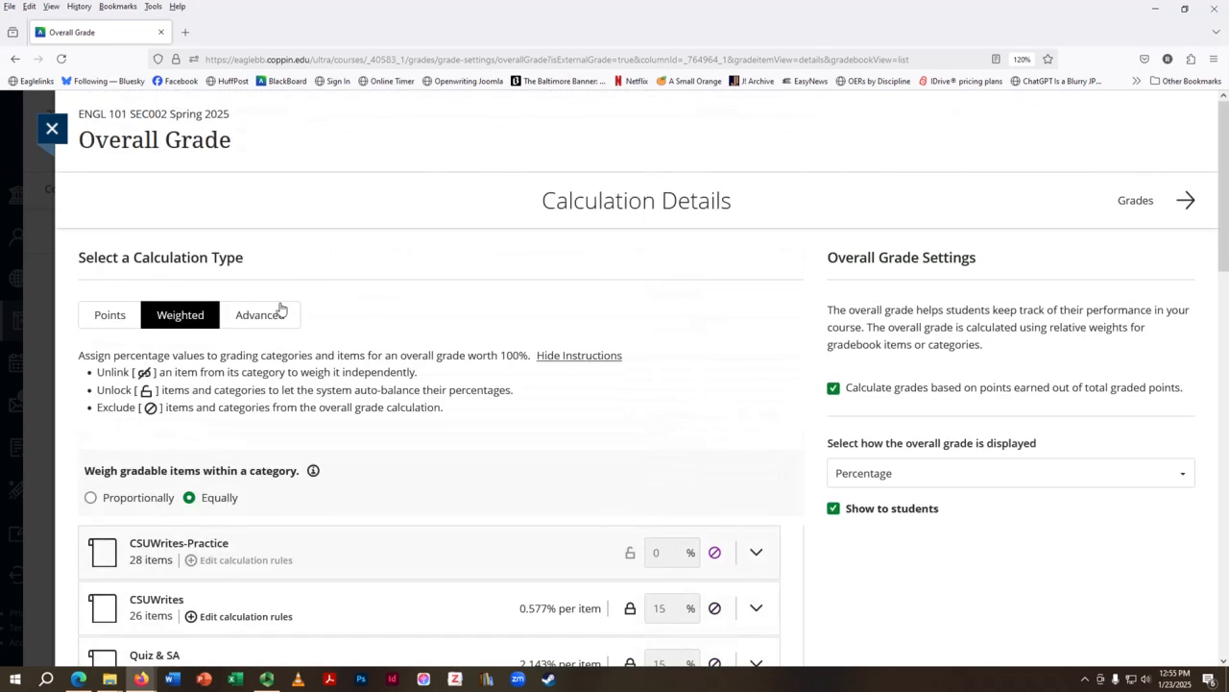